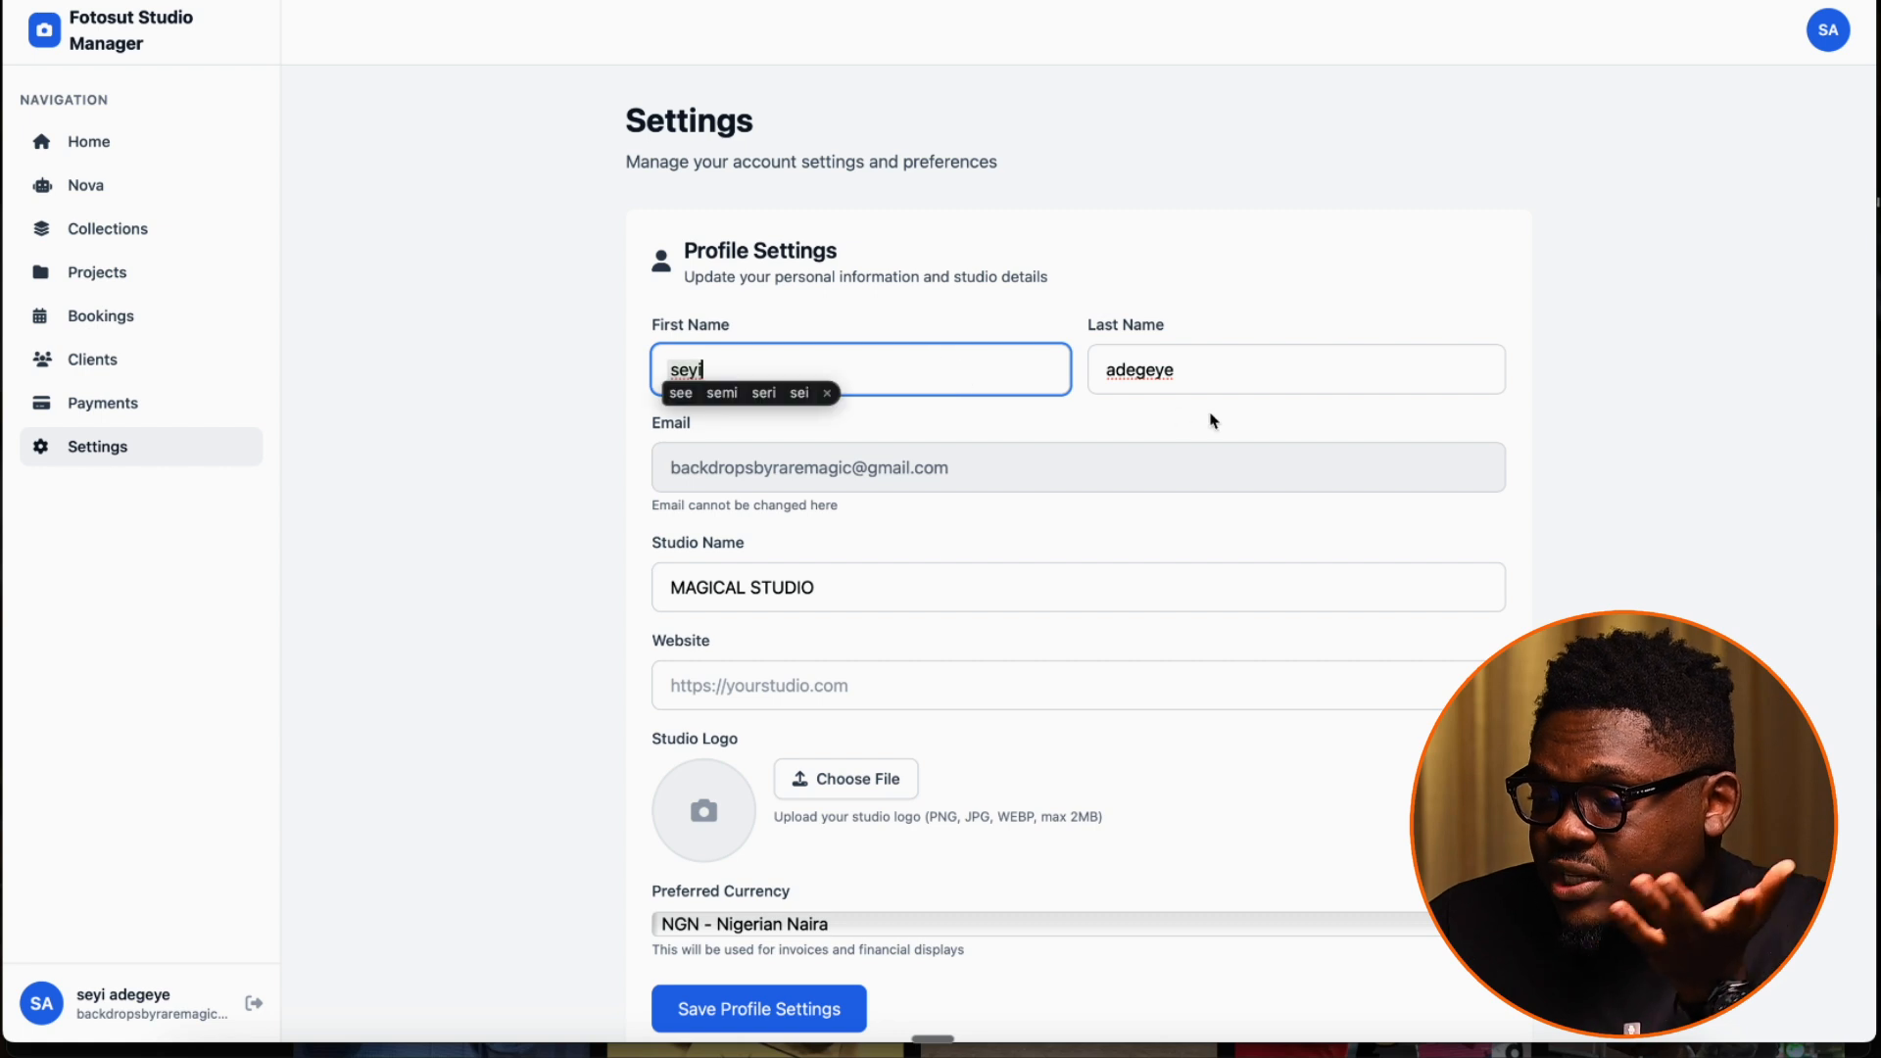
Review the name, email, studio name and website fields in the profile settings
left_click(855, 383)
left_click(1250, 382)
left_click(1094, 478)
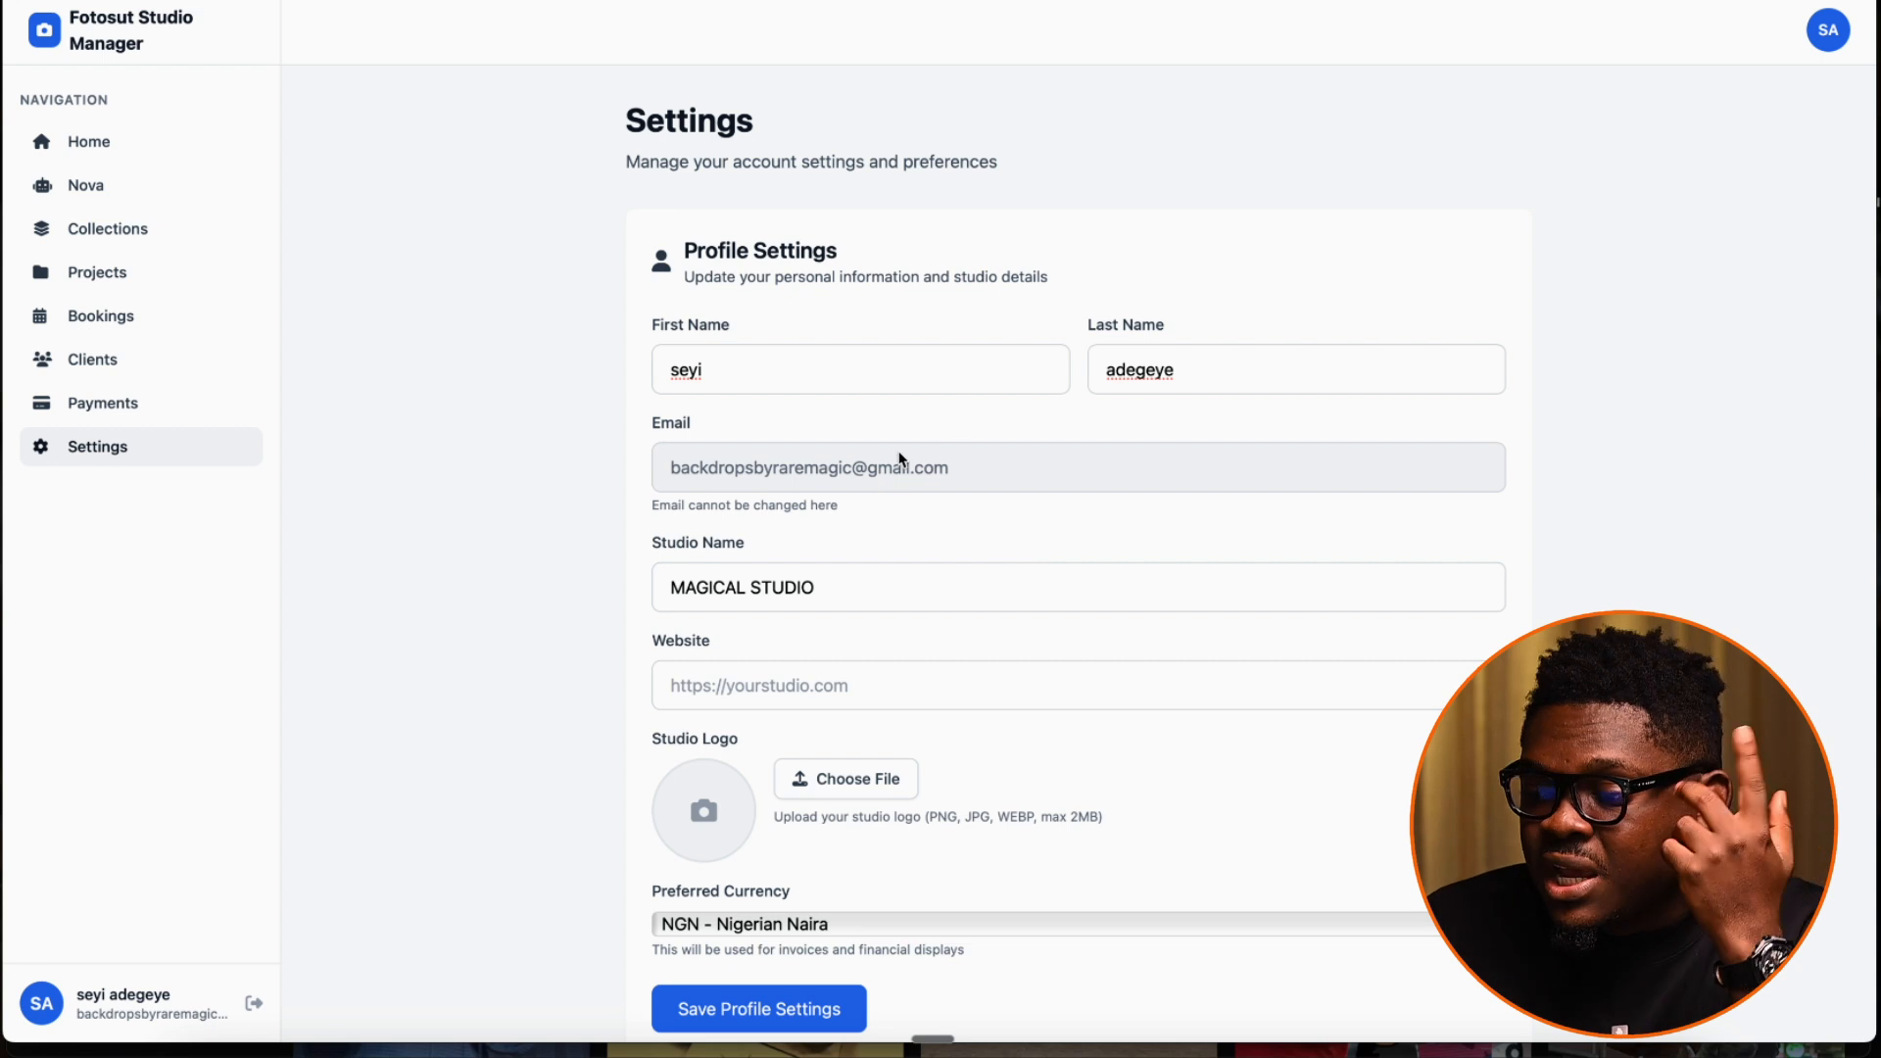
scroll(948, 495, "down", 3)
left_click(912, 391)
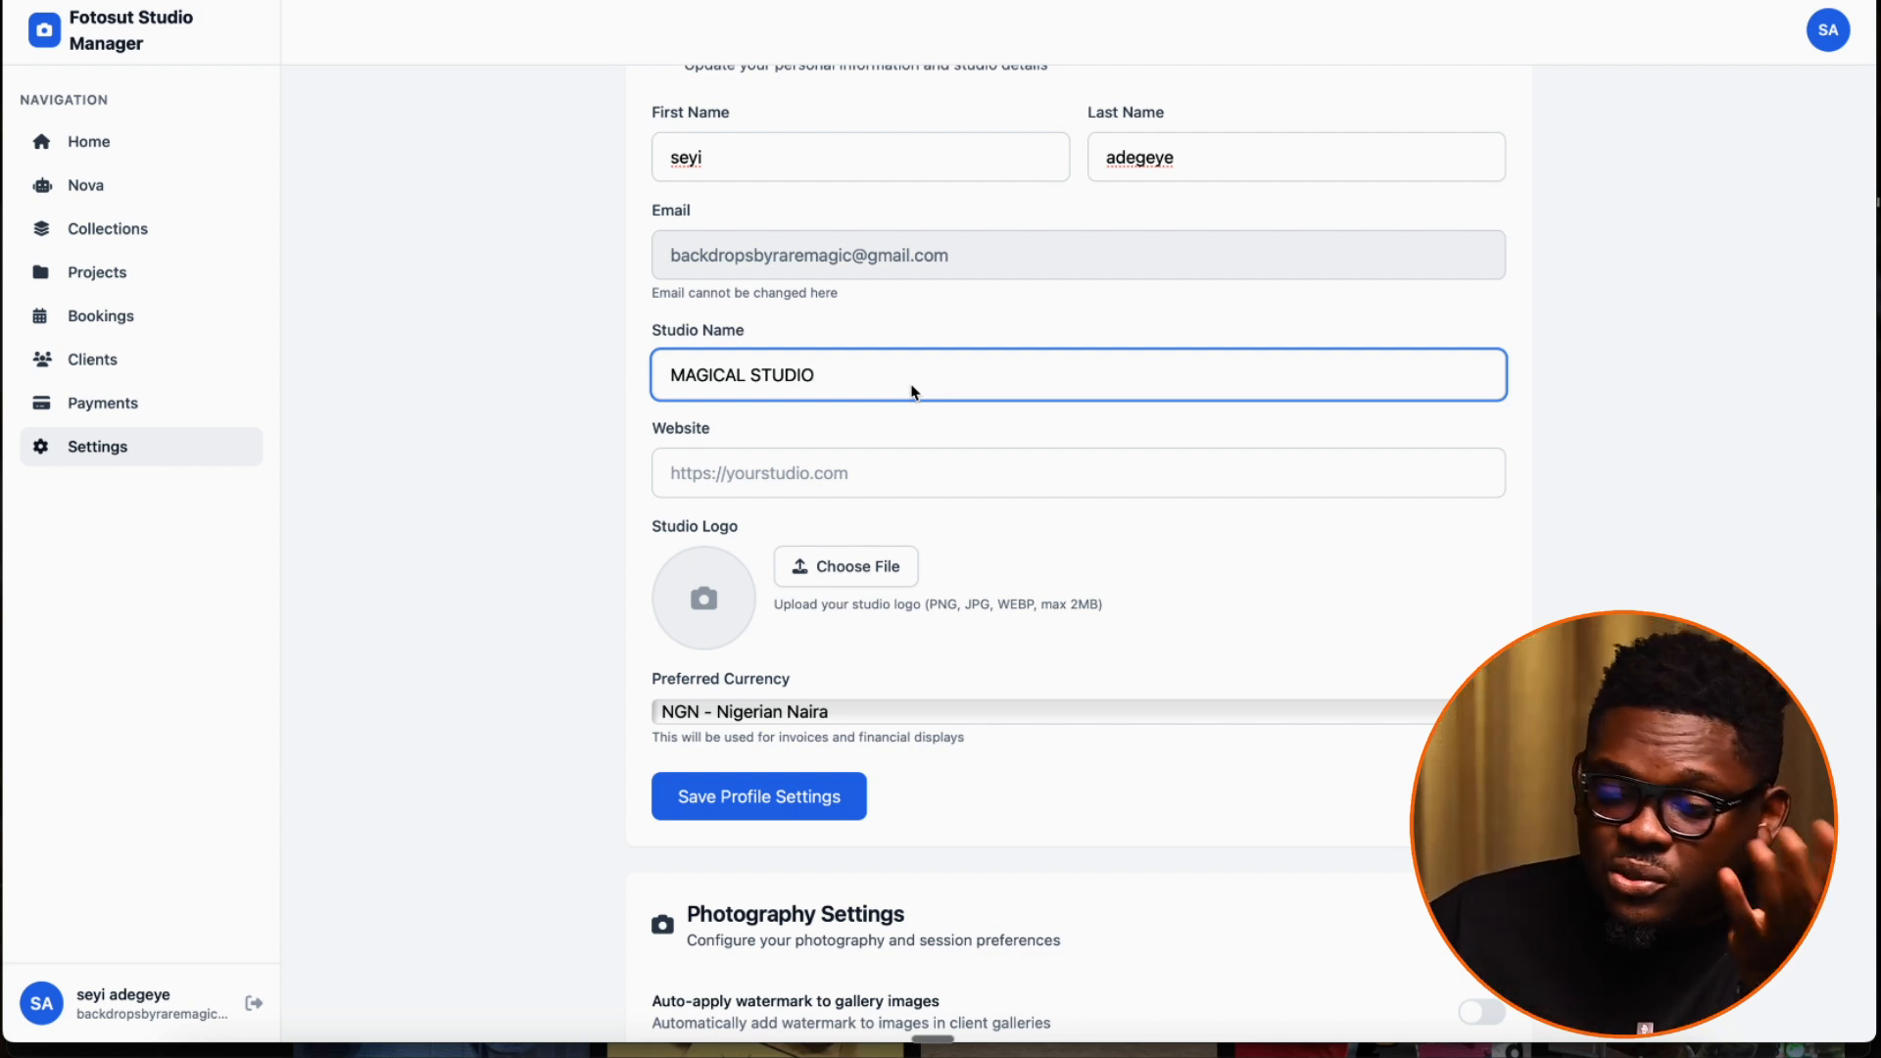
left_click(957, 478)
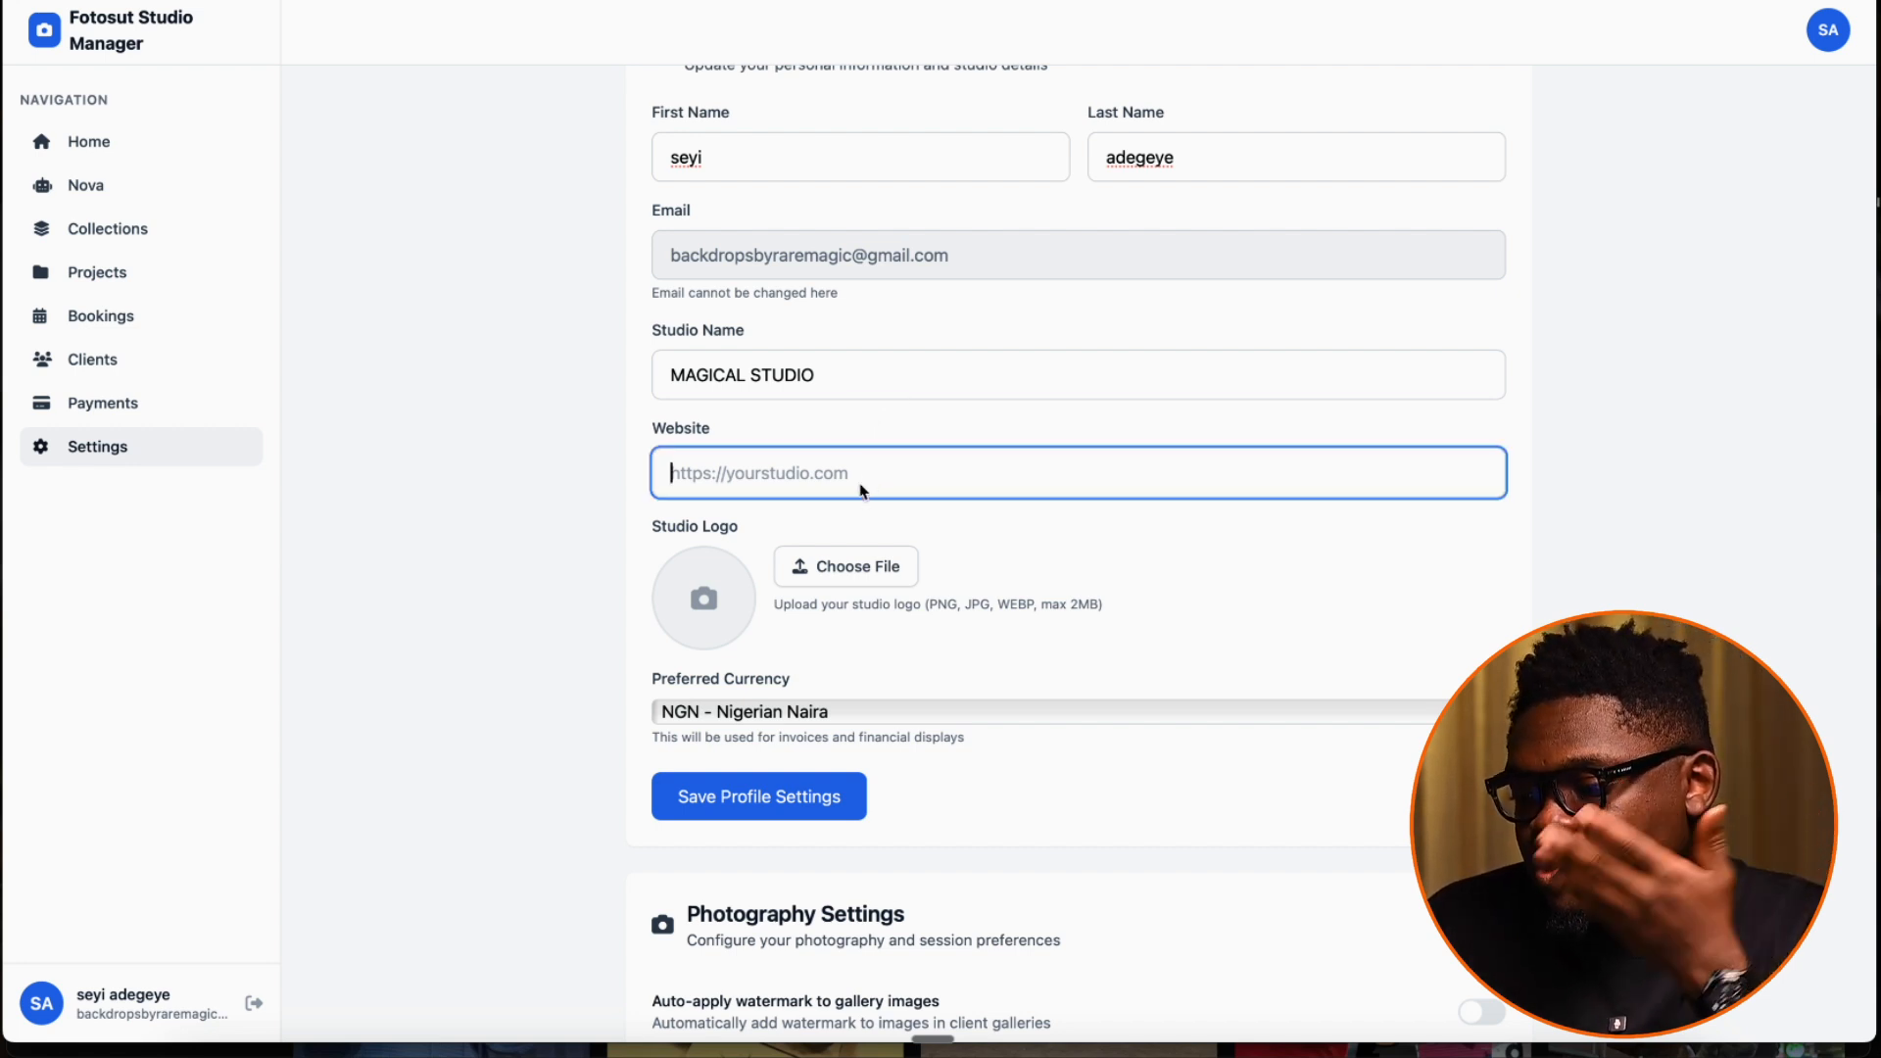
Upload "fotosut logo copy.png" from the Documents folder as the studio logo
left_click(763, 659)
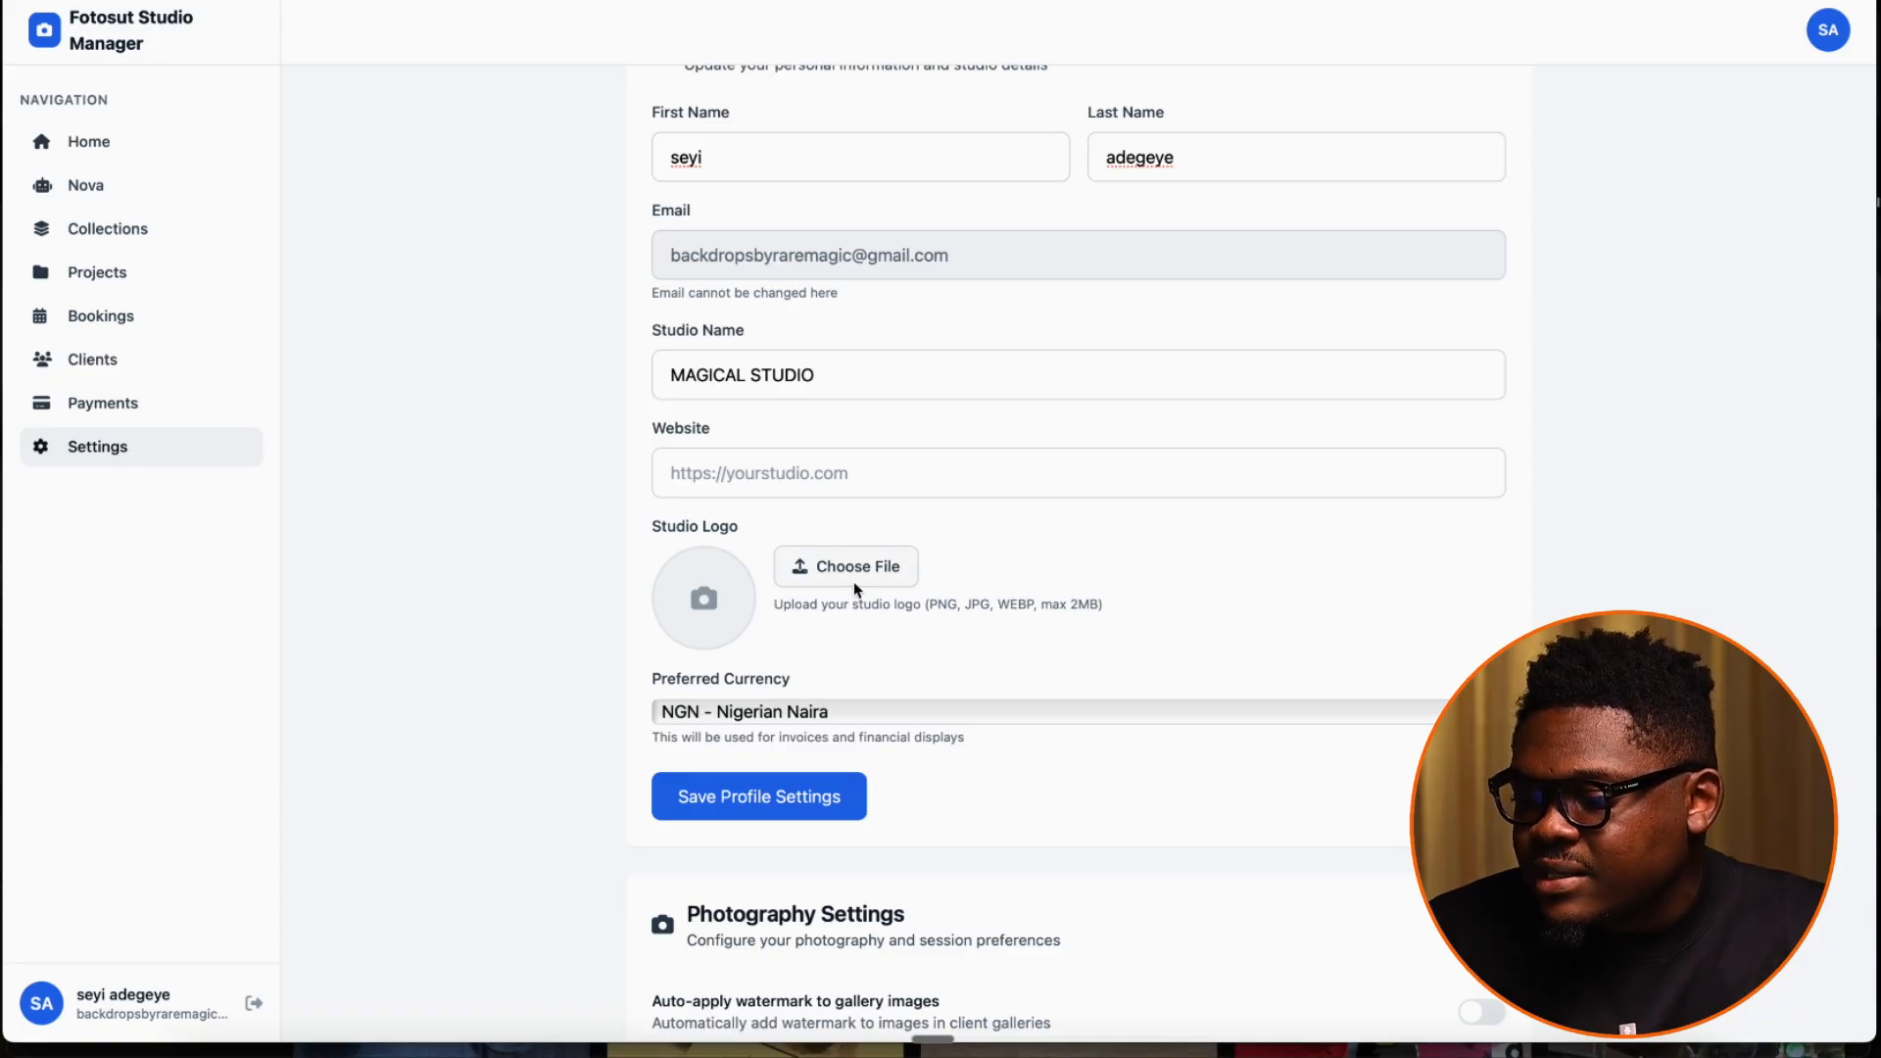
left_click(855, 570)
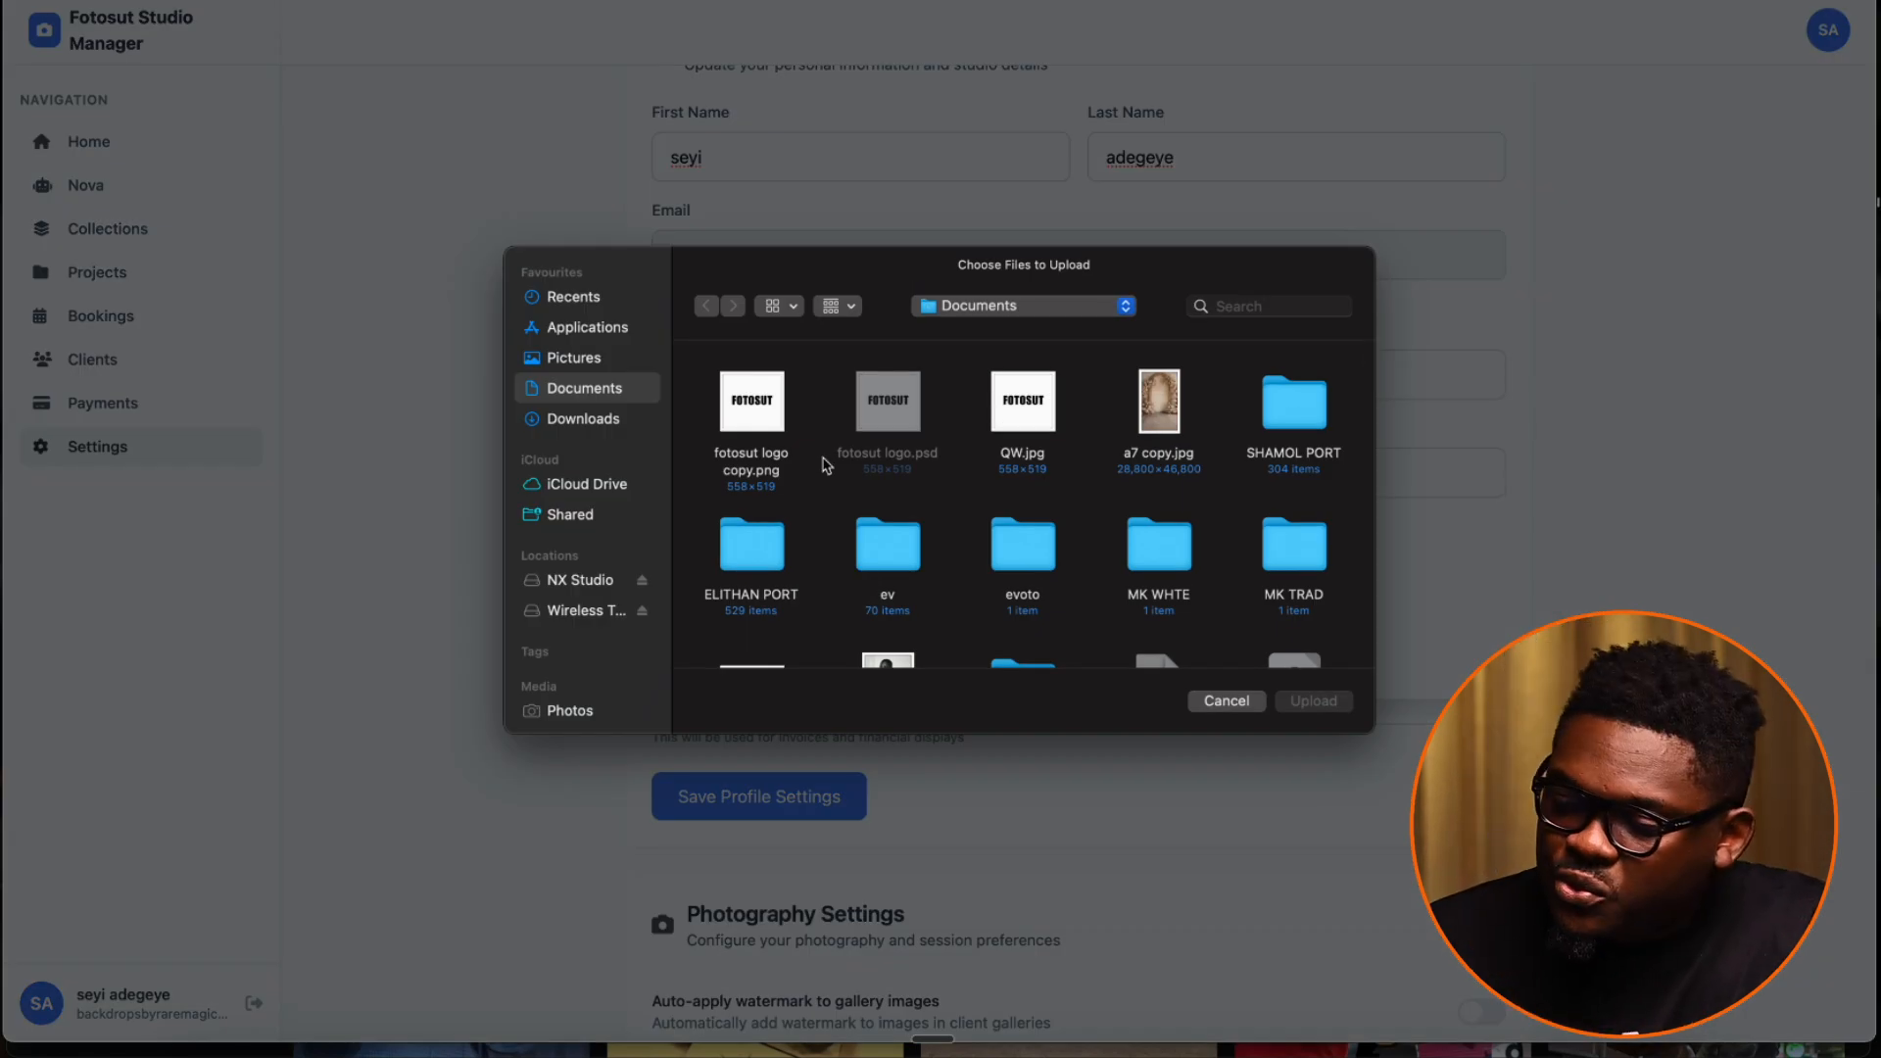
double_click(774, 417)
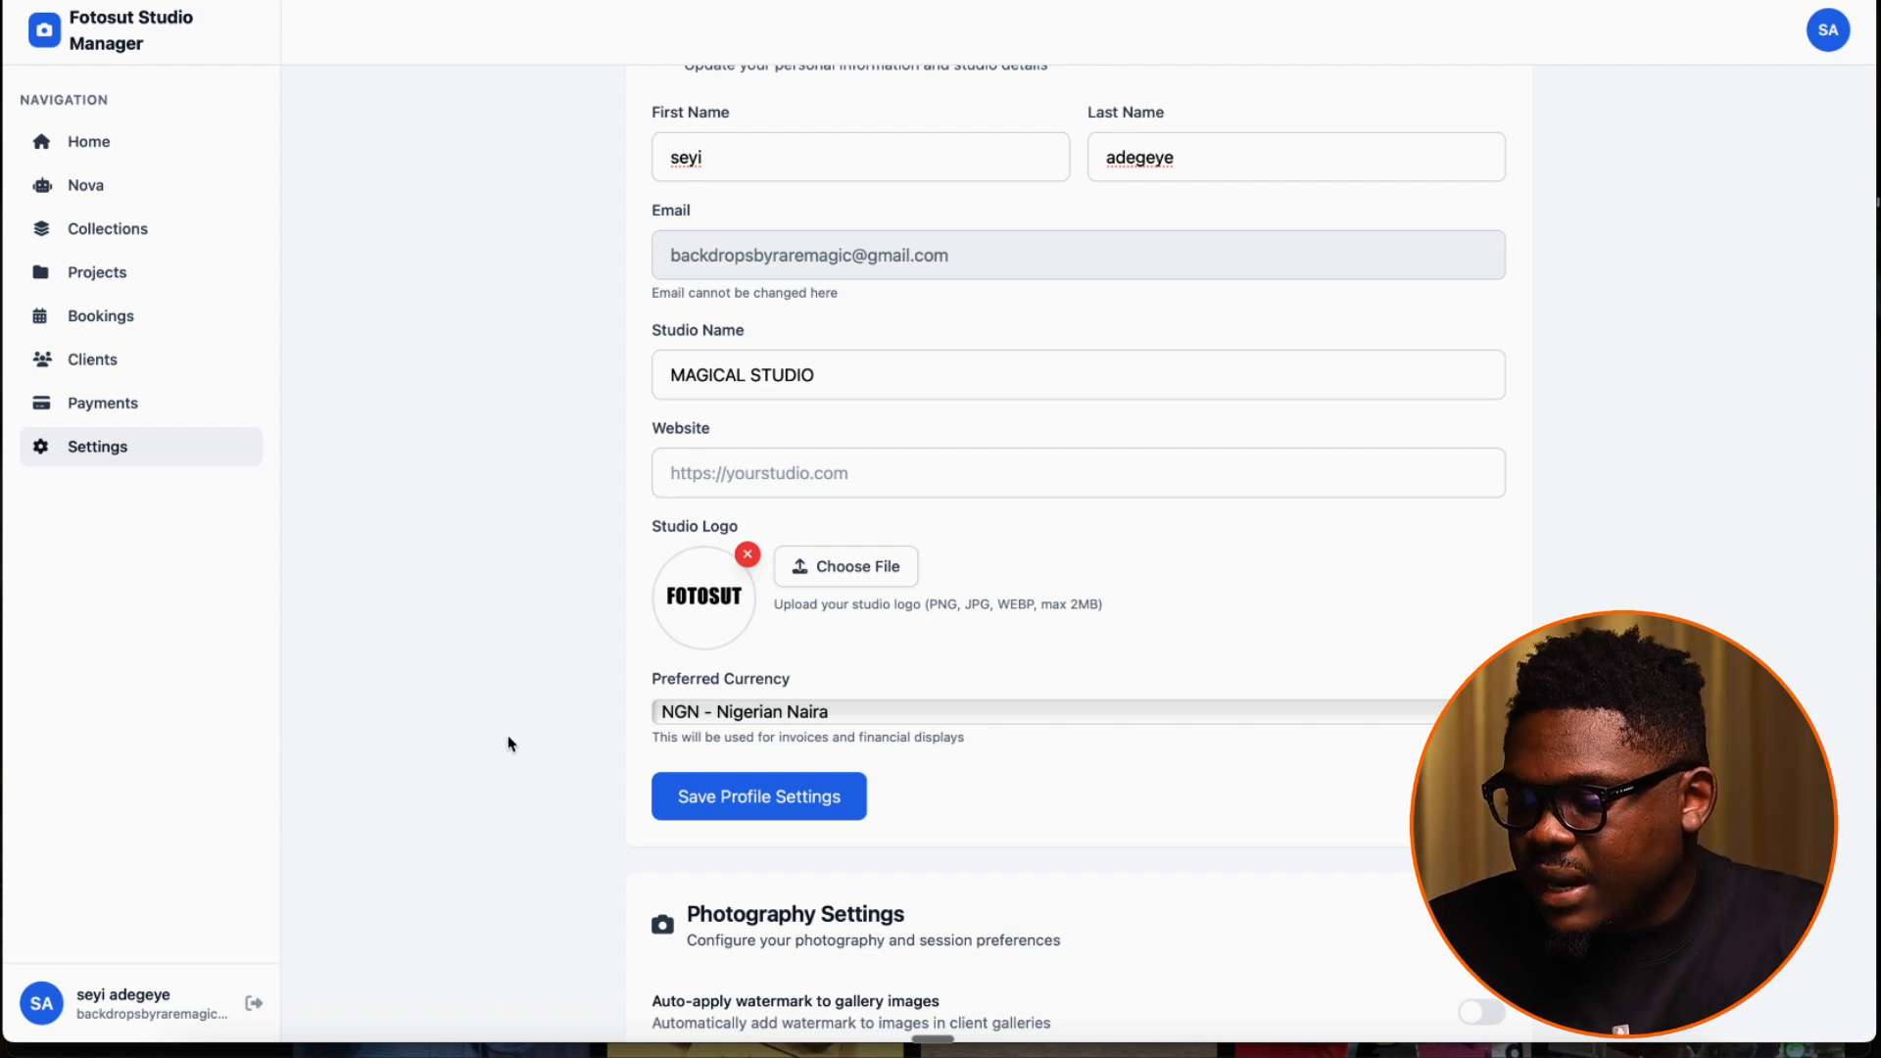
Set the preferred currency to USD - US Dollar and save the profile settings
scroll(652, 666, "down", 1)
left_click(762, 664)
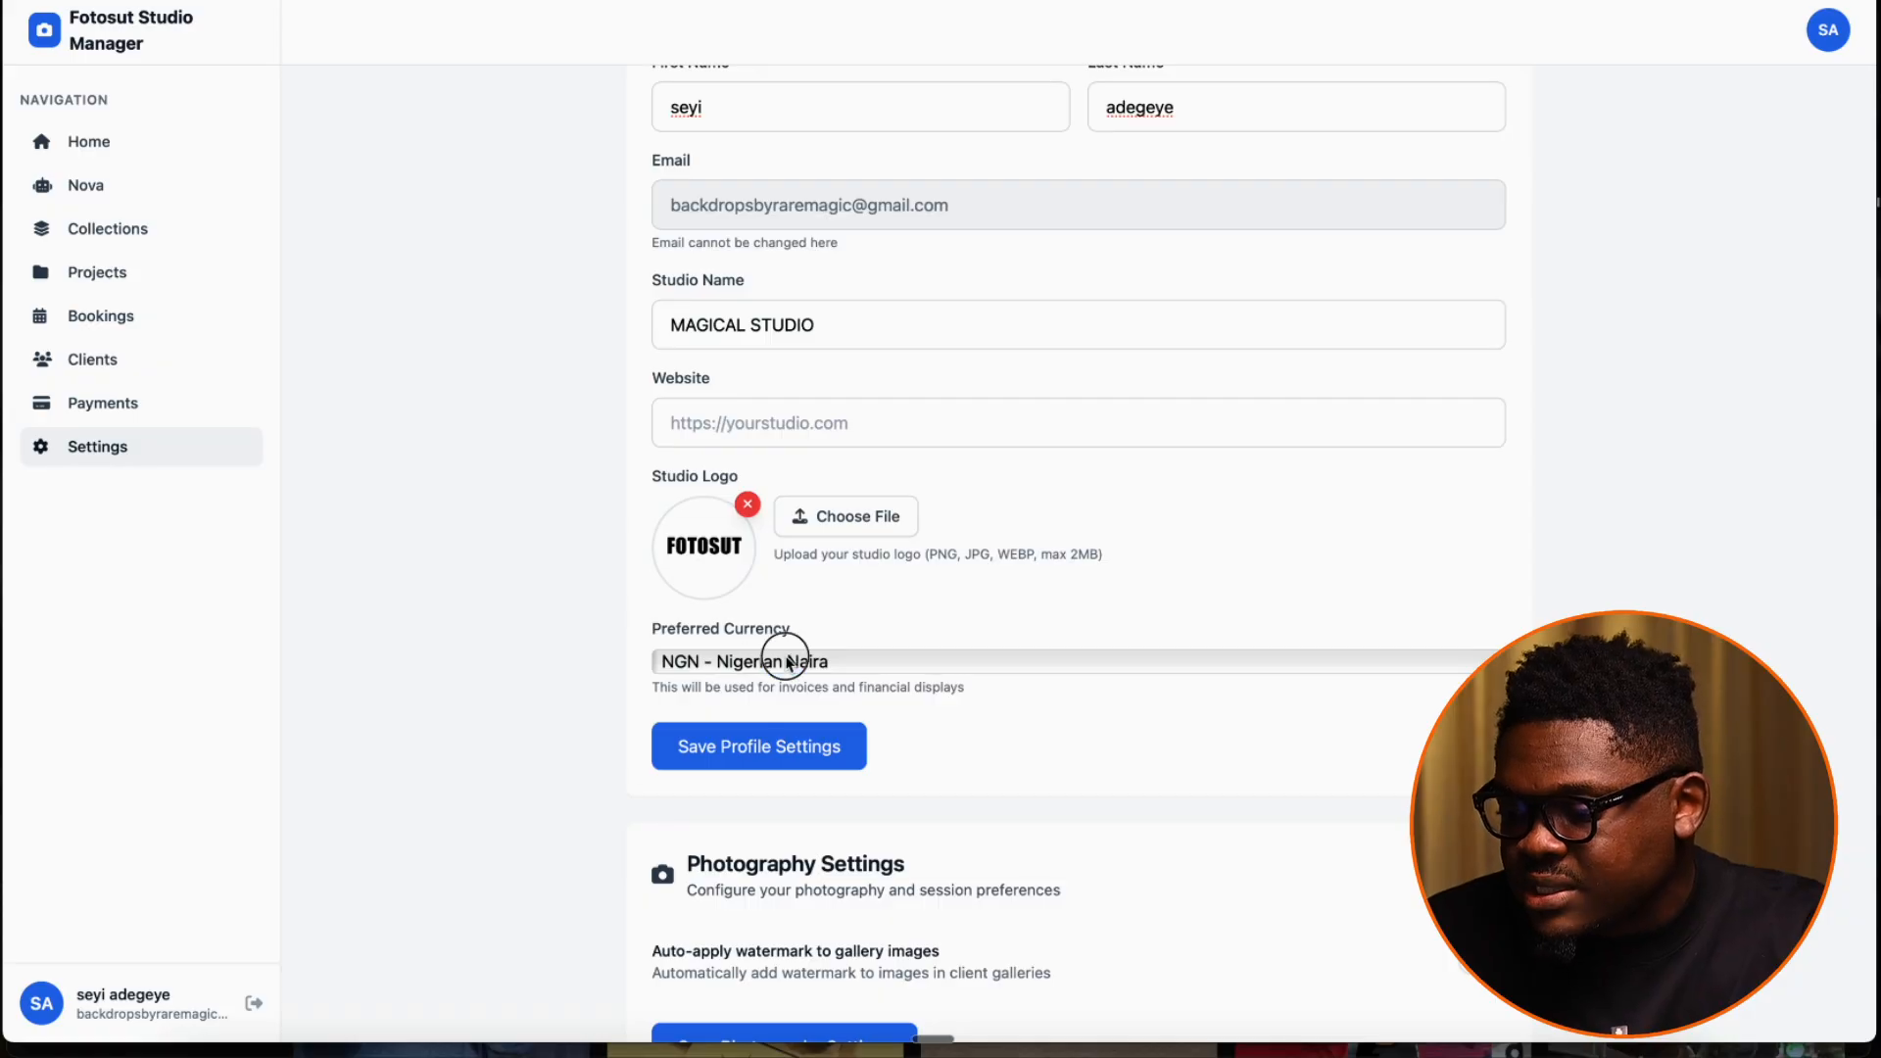
left_click(781, 653)
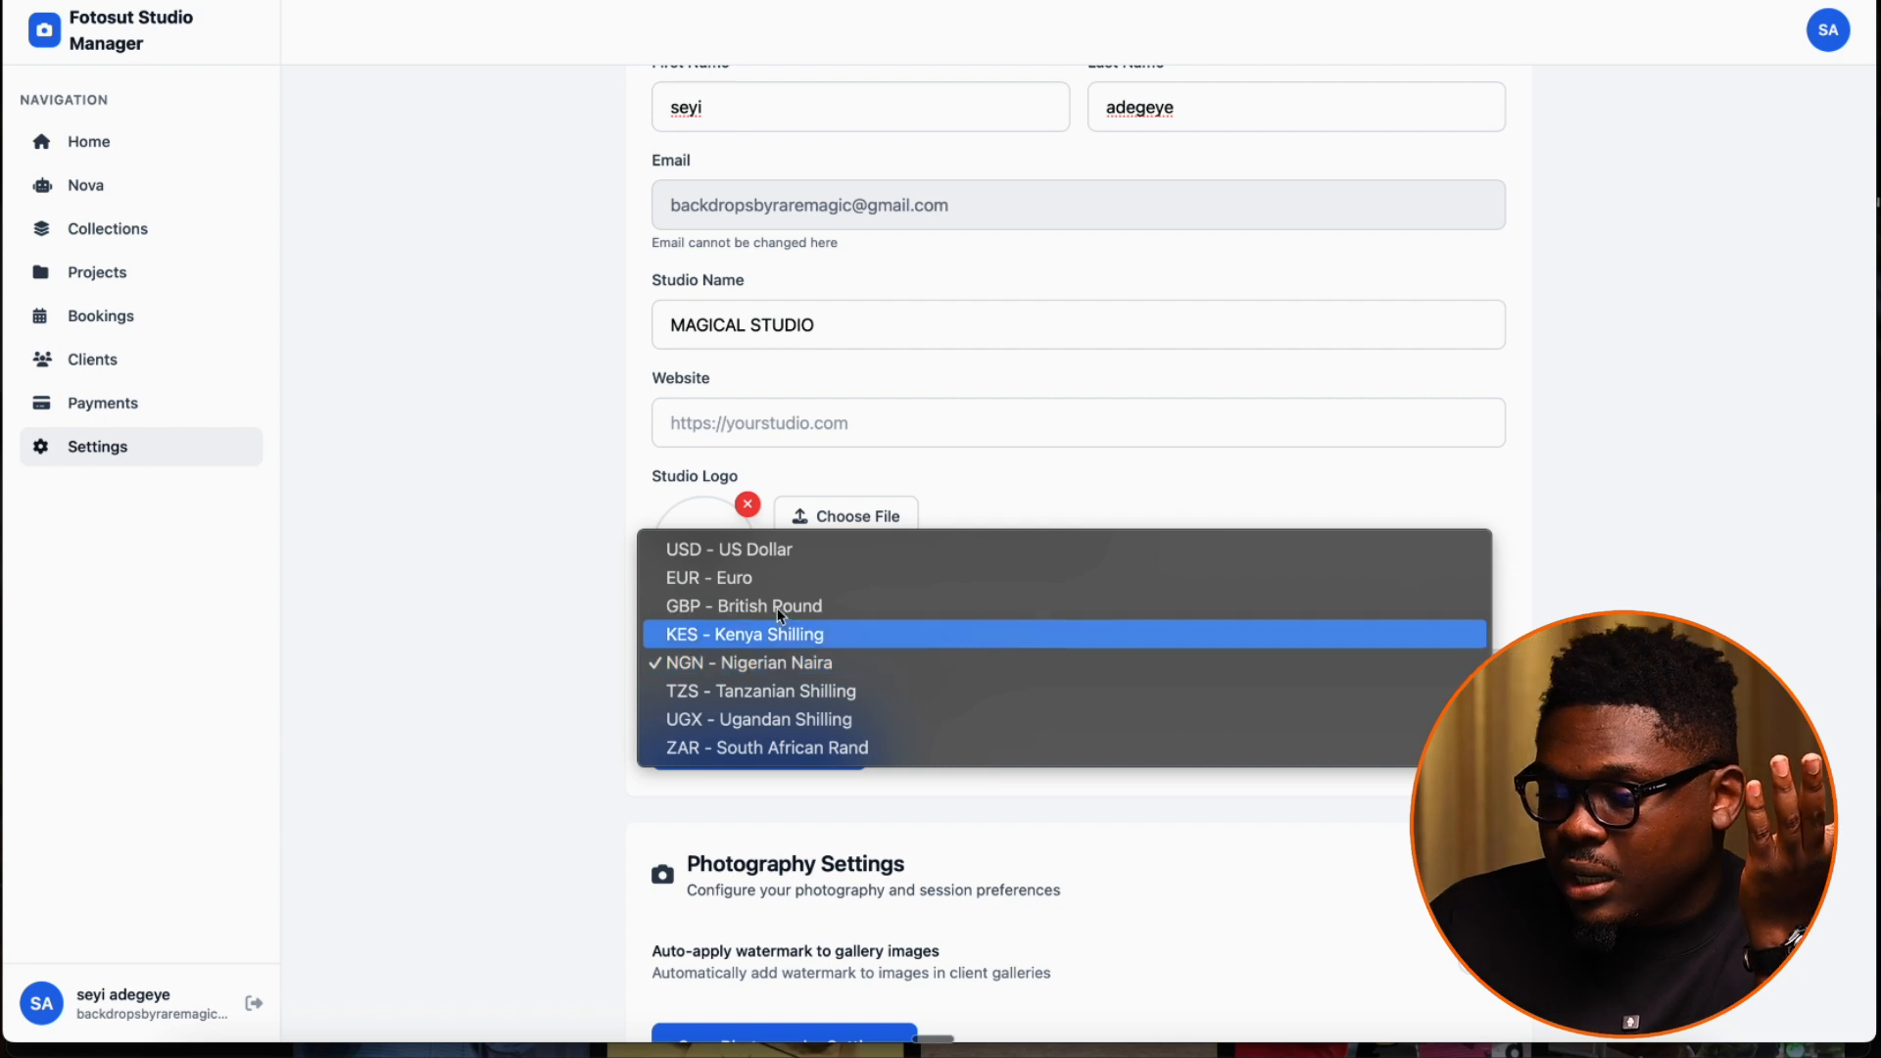
left_click(779, 549)
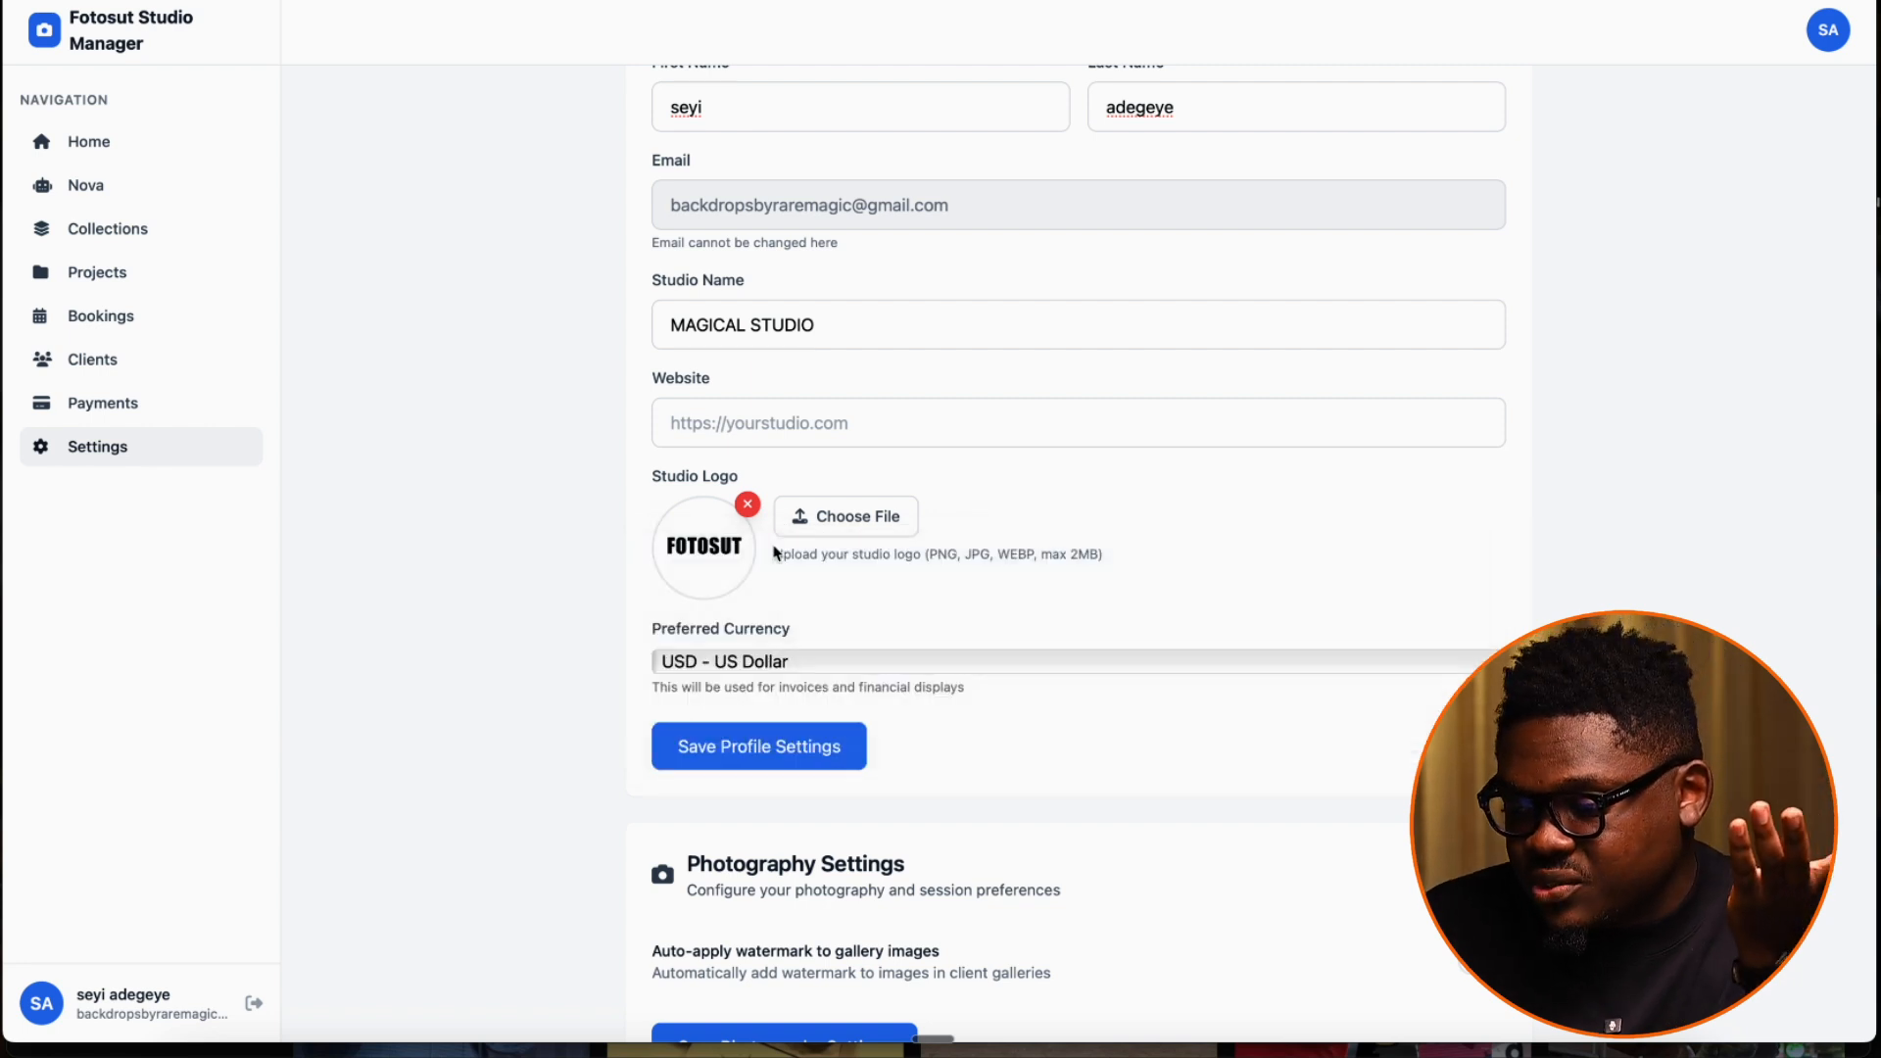
left_click(828, 658)
left_click(578, 697)
left_click(693, 674)
left_click(586, 666)
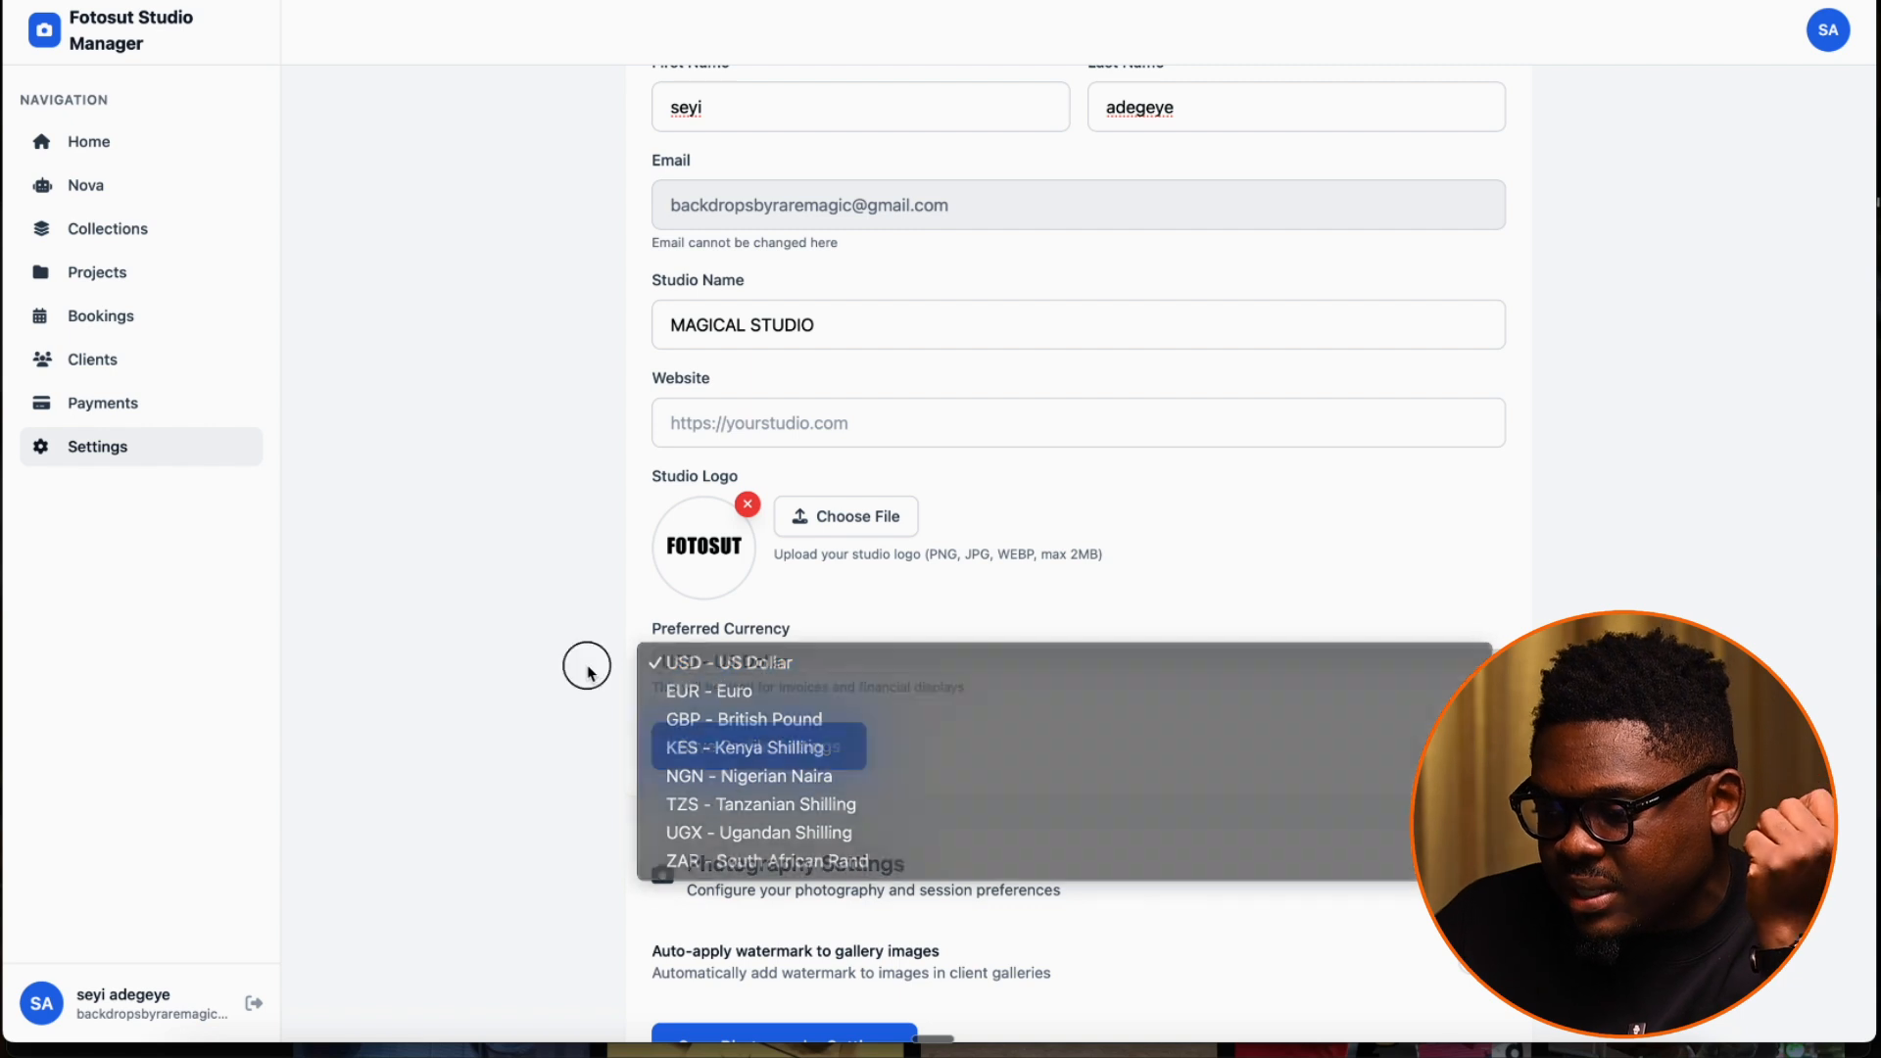
left_click(685, 669)
left_click(574, 667)
left_click(755, 757)
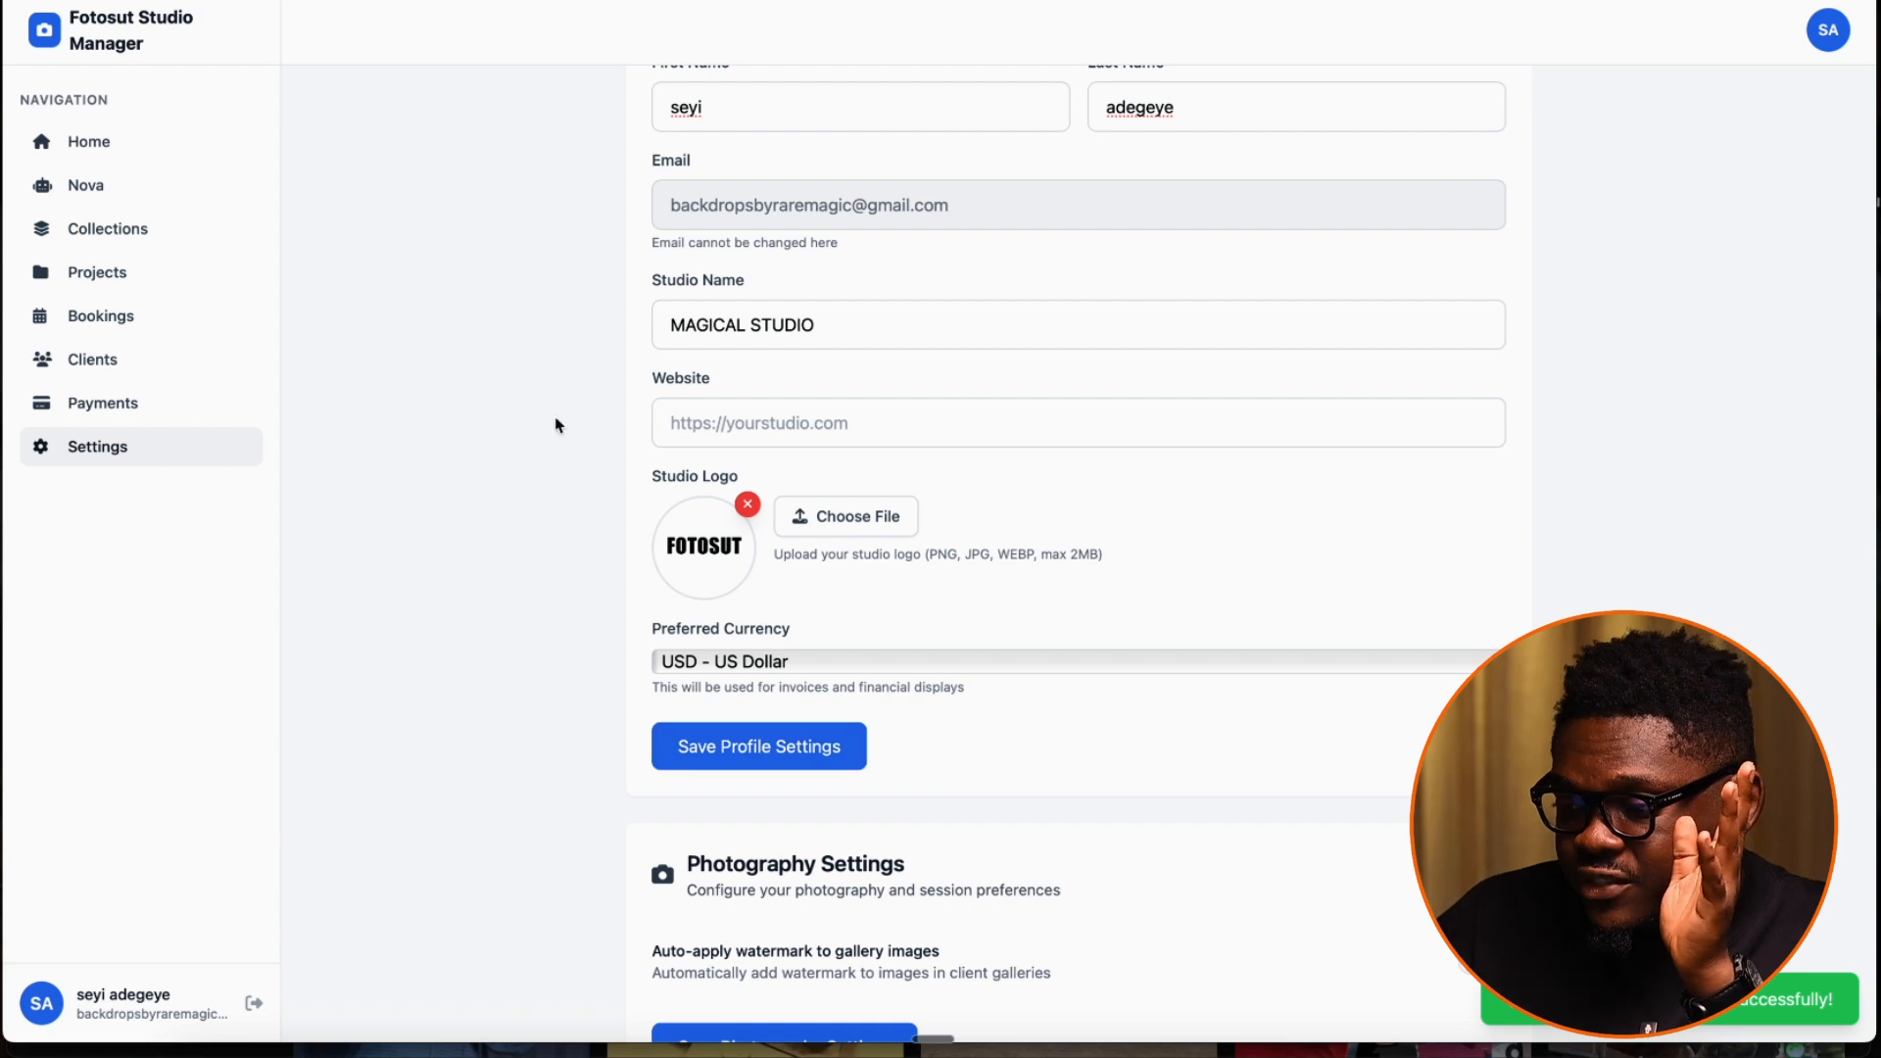
Review the profile, photography, notification and privacy settings, plus the name and description fields for custom project types
scroll(861, 302, "up", 3)
scroll(860, 304, "down", 1)
scroll(859, 303, "down", 2)
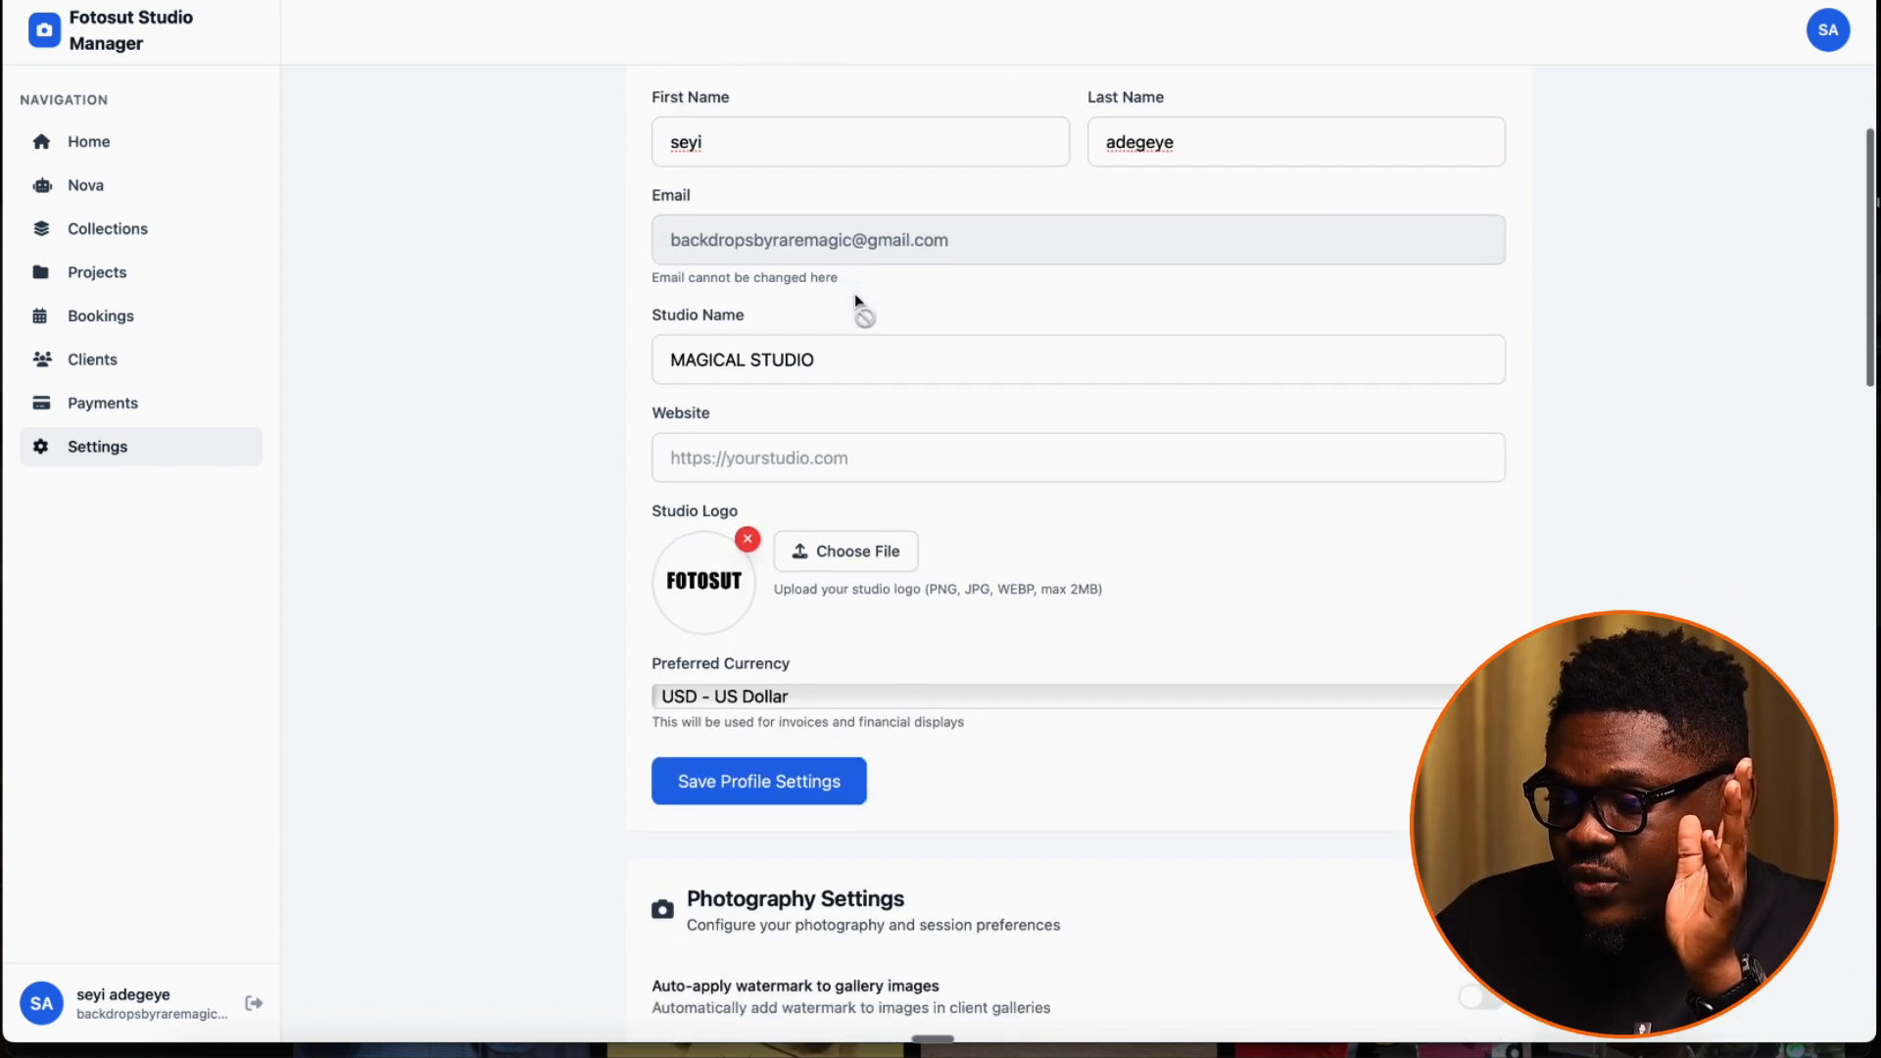
scroll(859, 304, "up", 3)
scroll(855, 599, "down", 4)
scroll(855, 600, "up", 4)
scroll(855, 599, "down", 5)
scroll(856, 600, "down", 3)
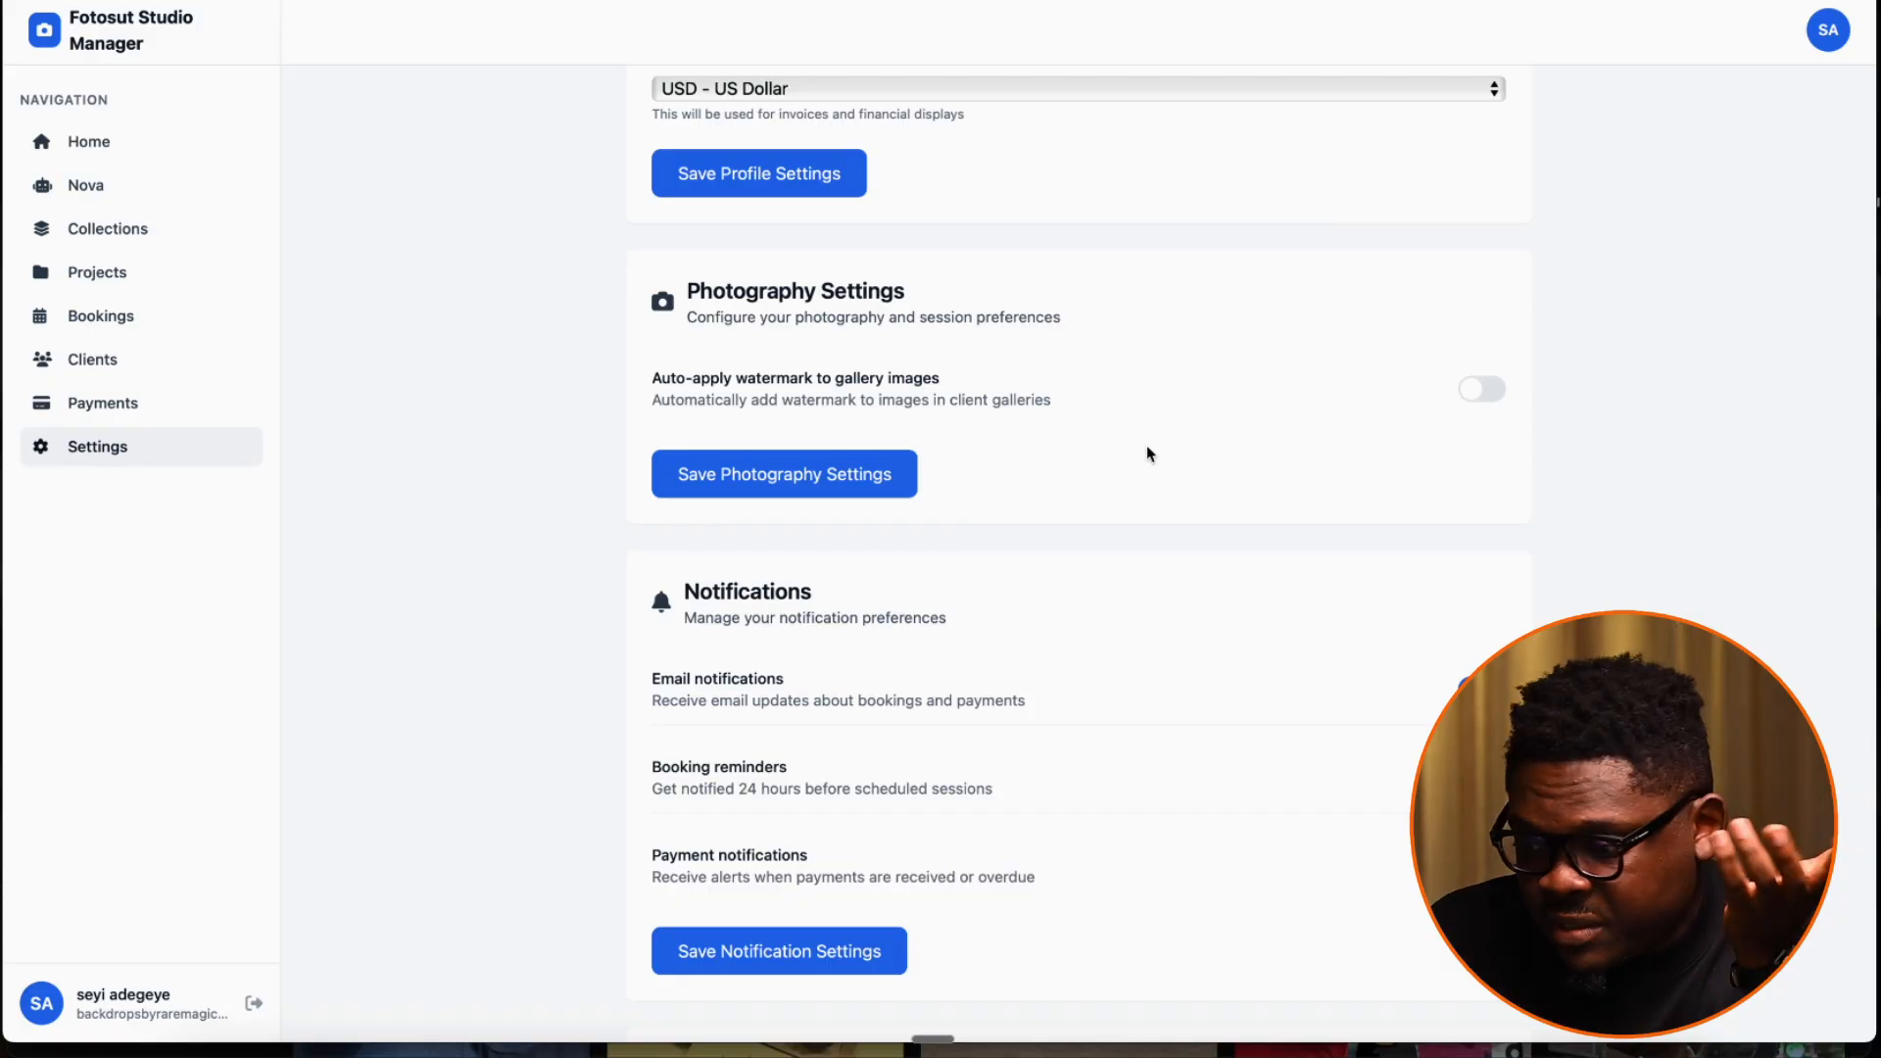
scroll(1148, 453, "down", 3)
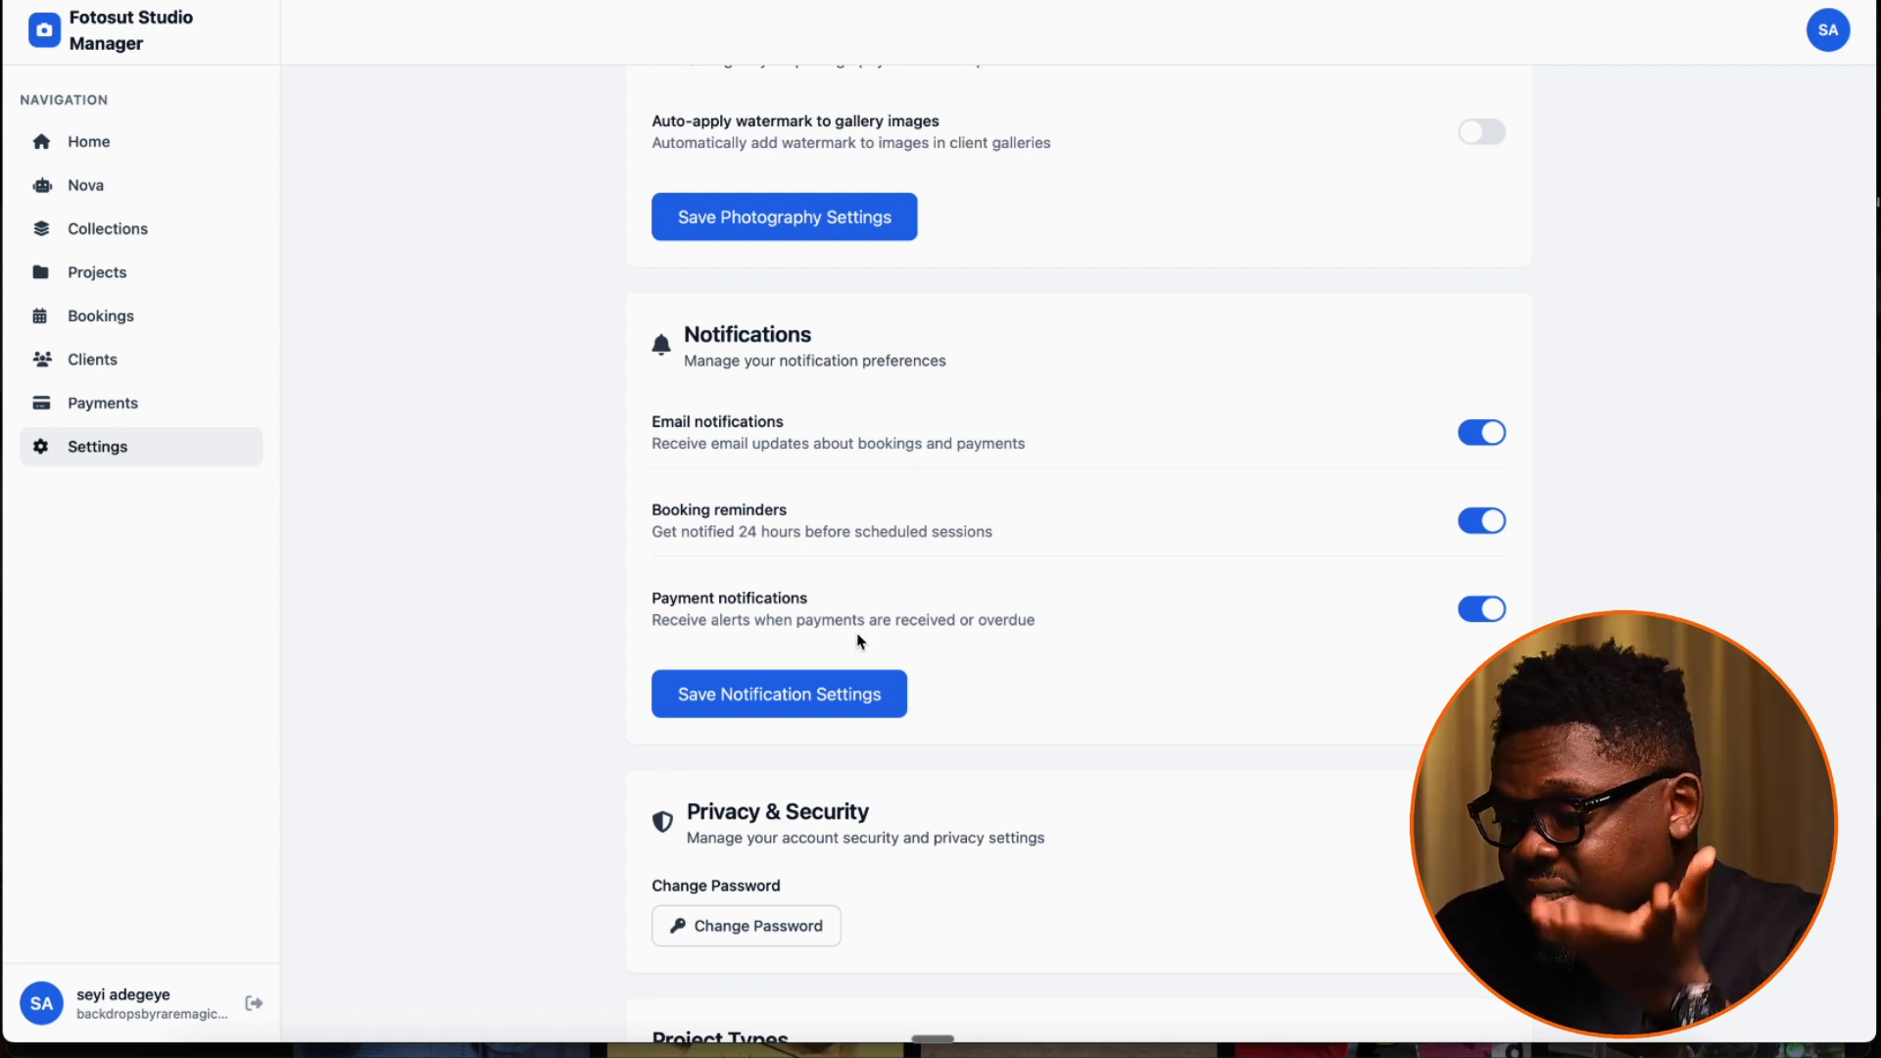
scroll(859, 641, "down", 10)
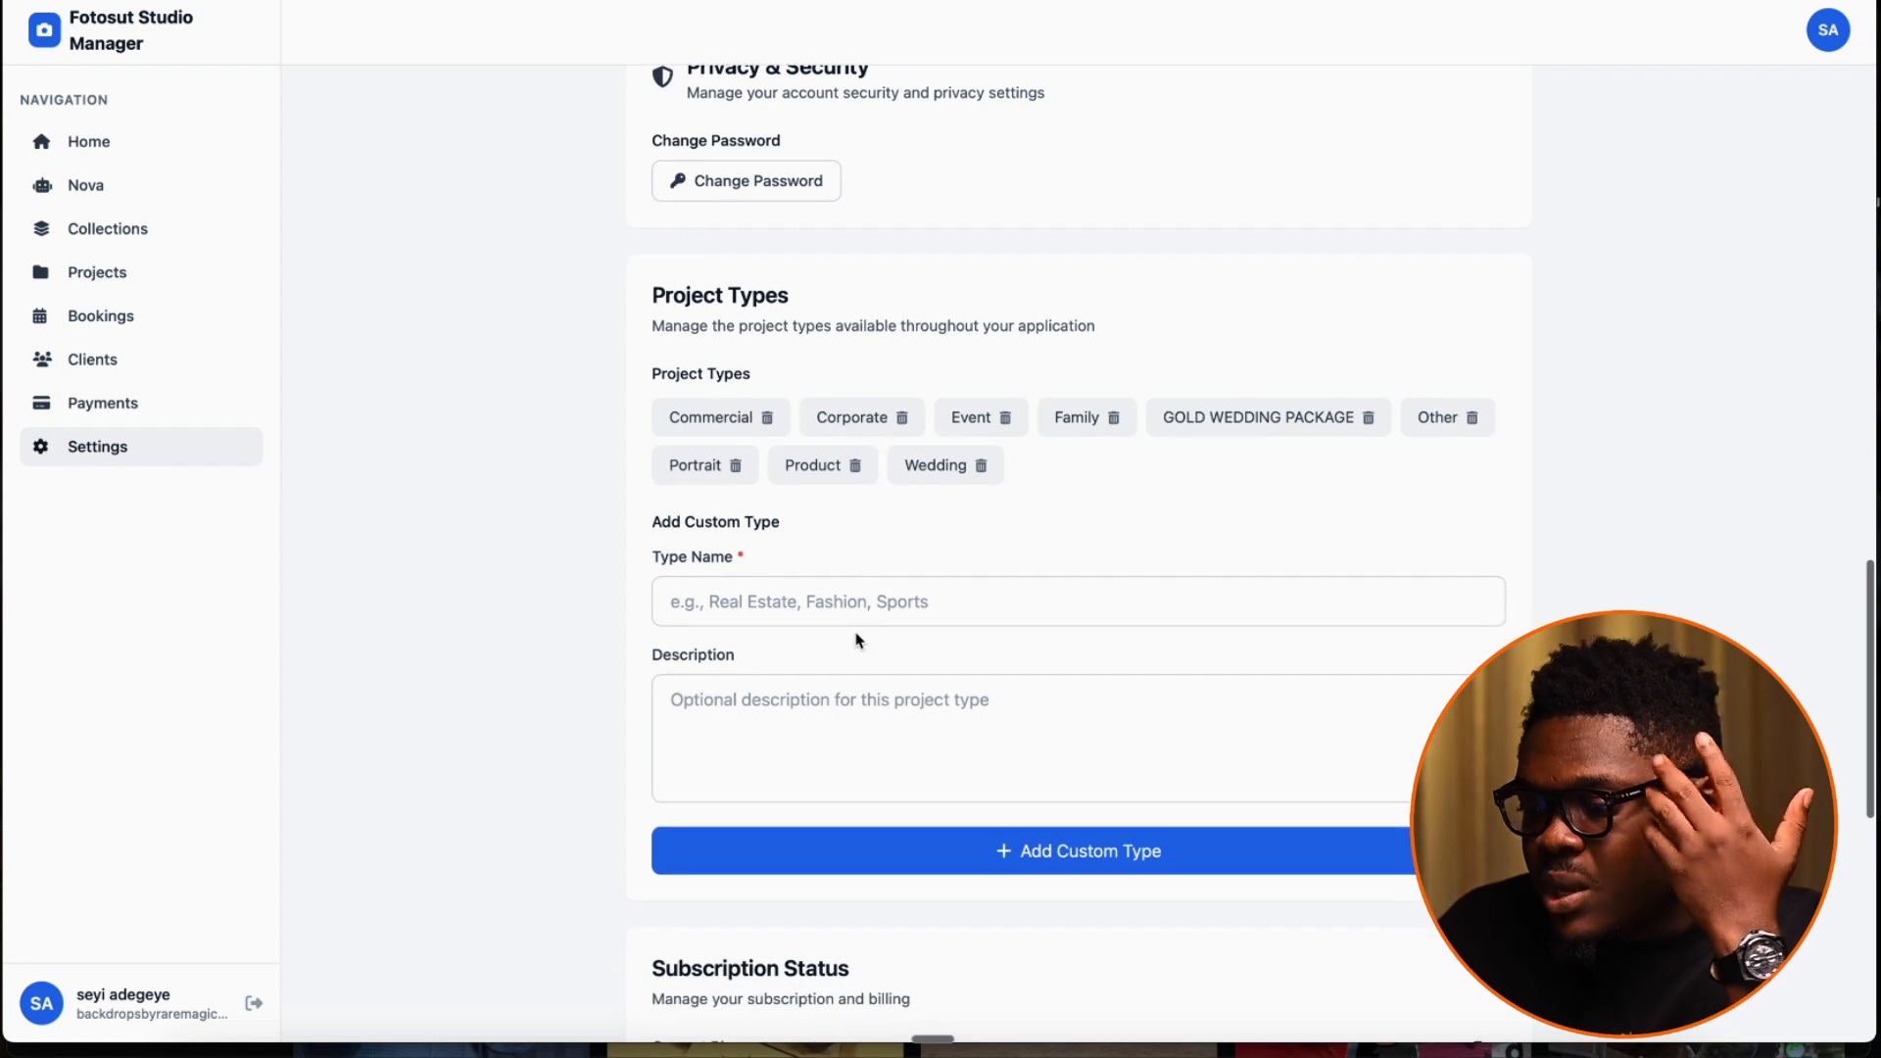
scroll(859, 641, "down", 1)
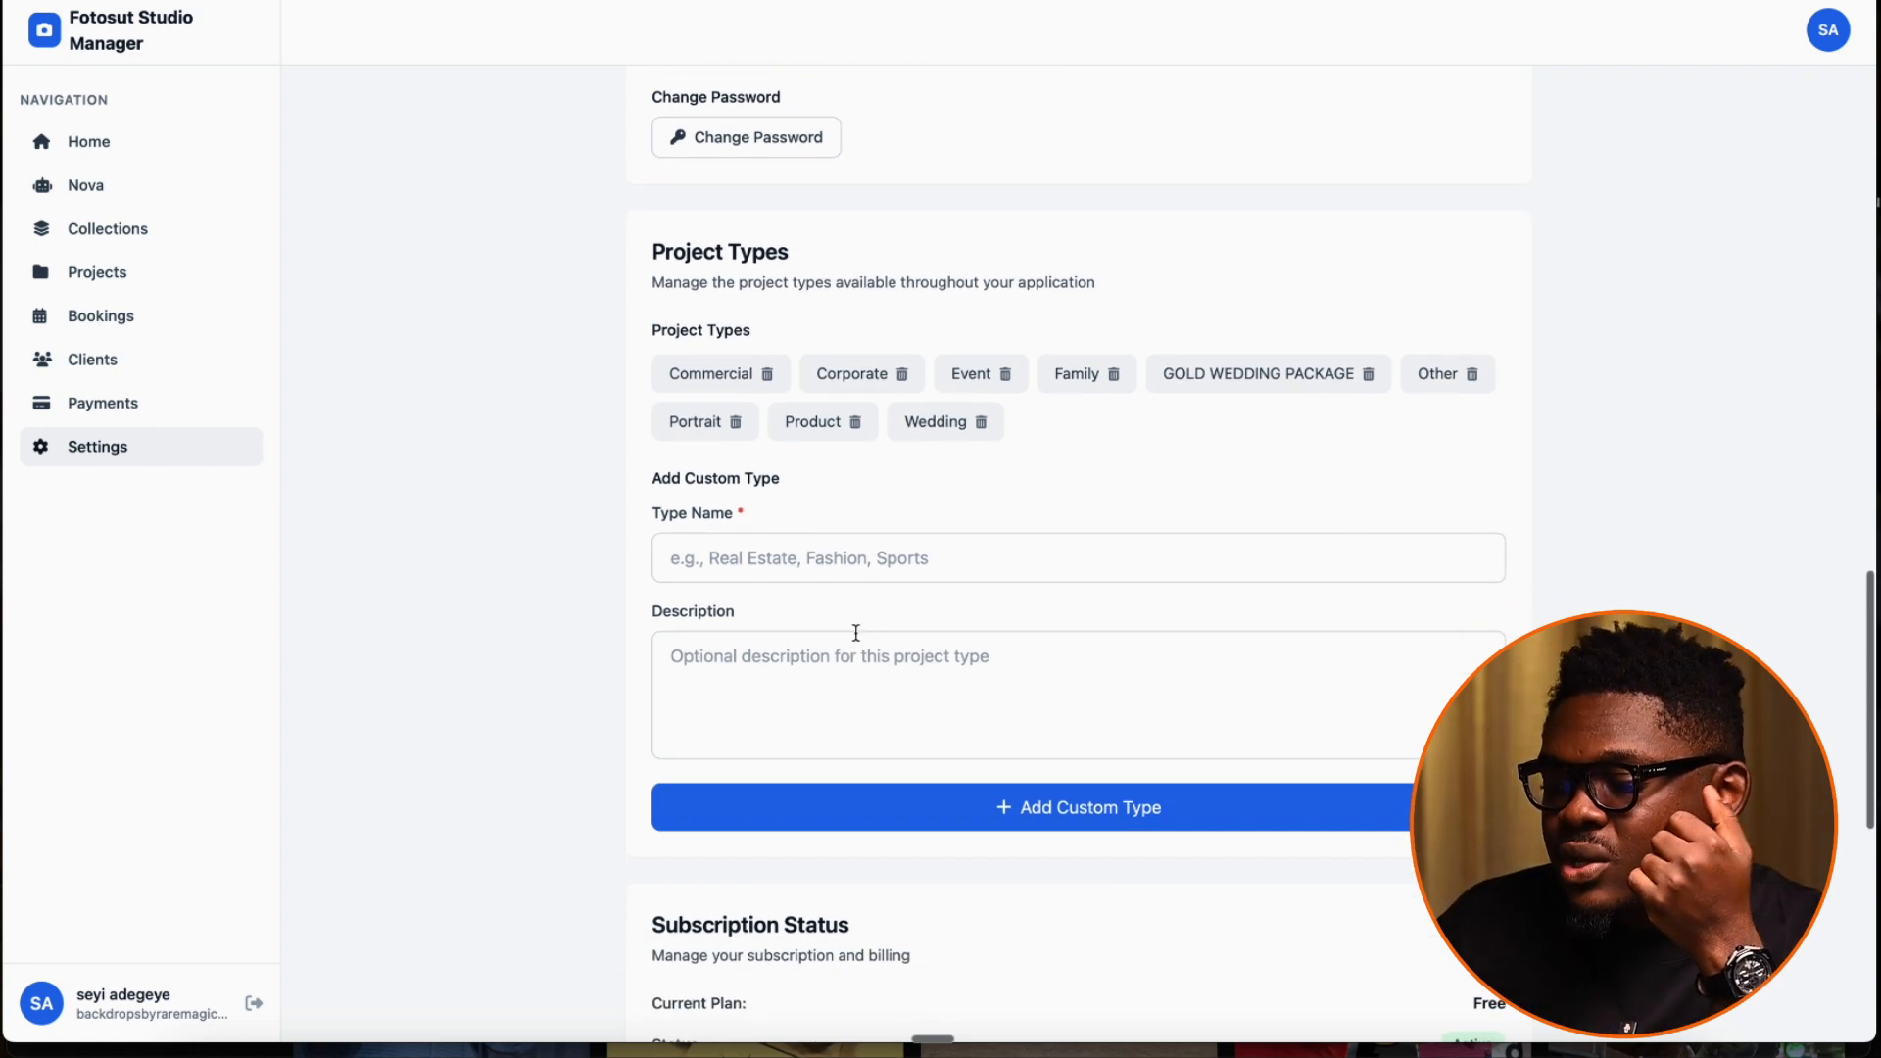
left_click(843, 555)
left_click(801, 707)
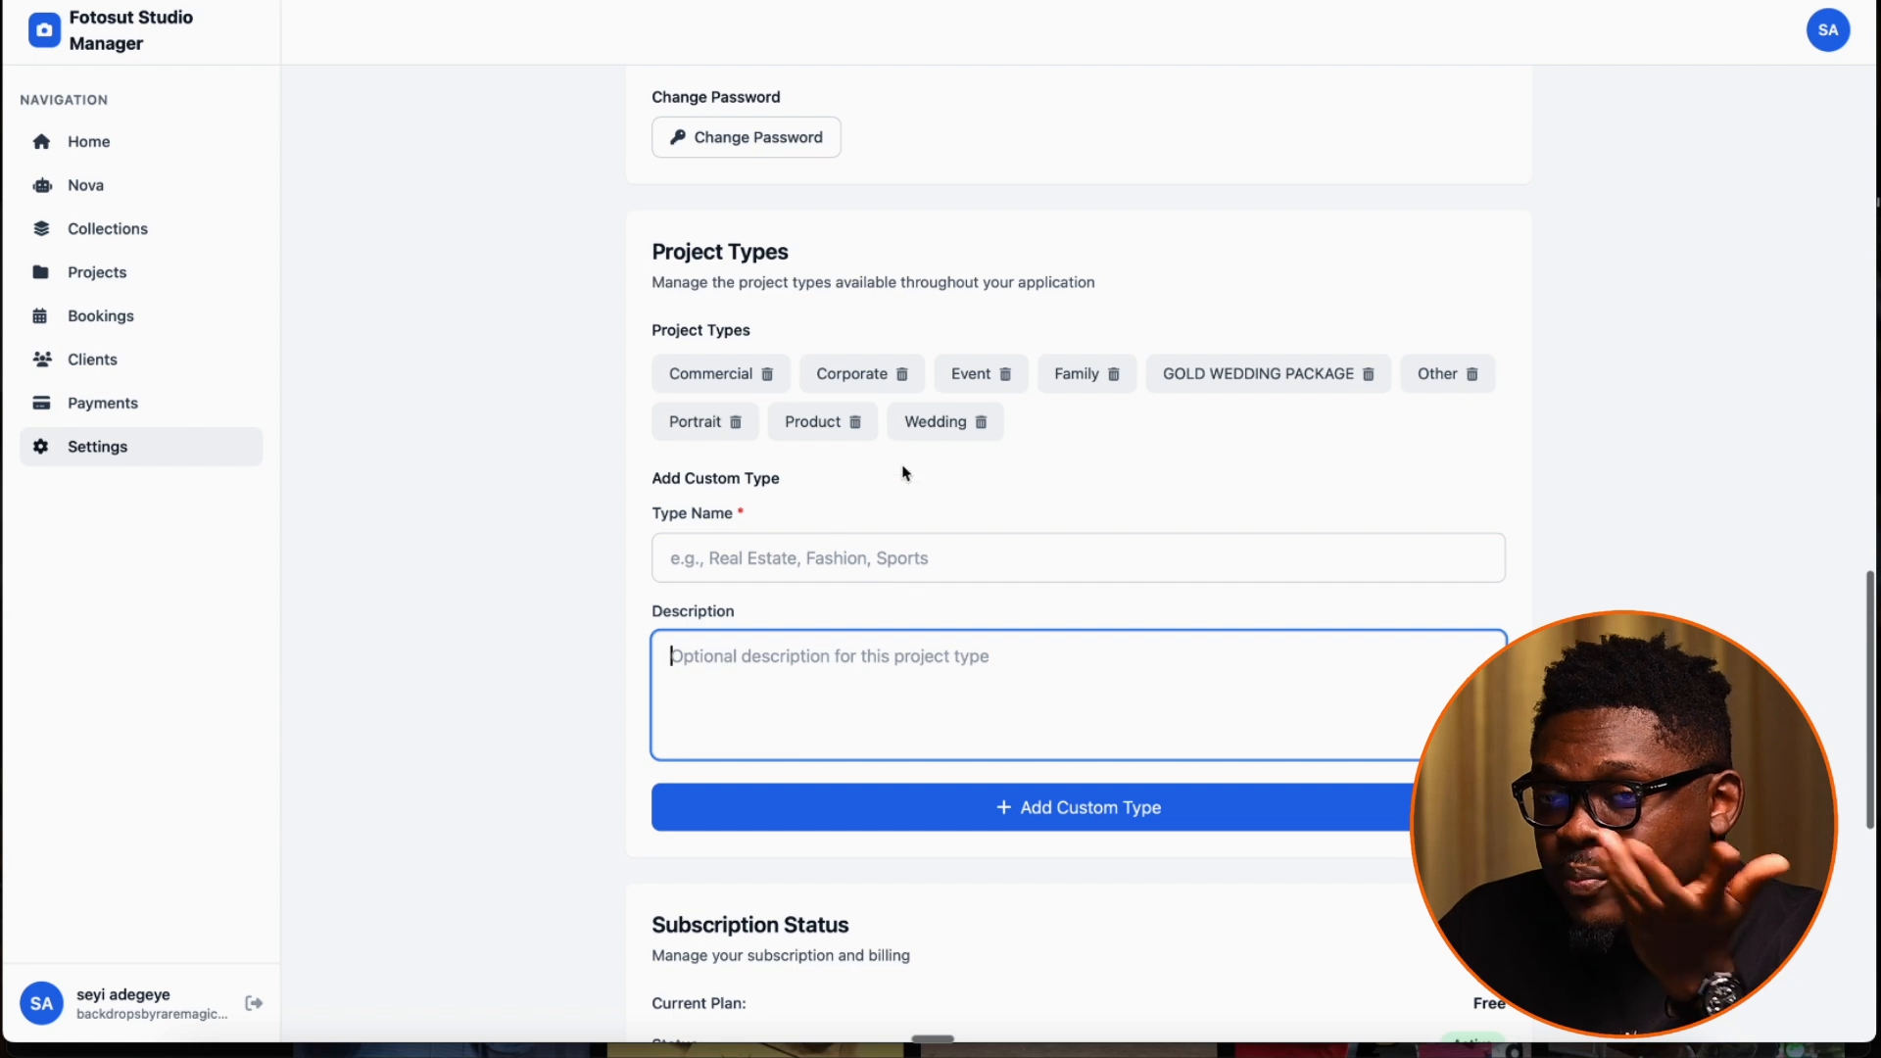
left_click(787, 568)
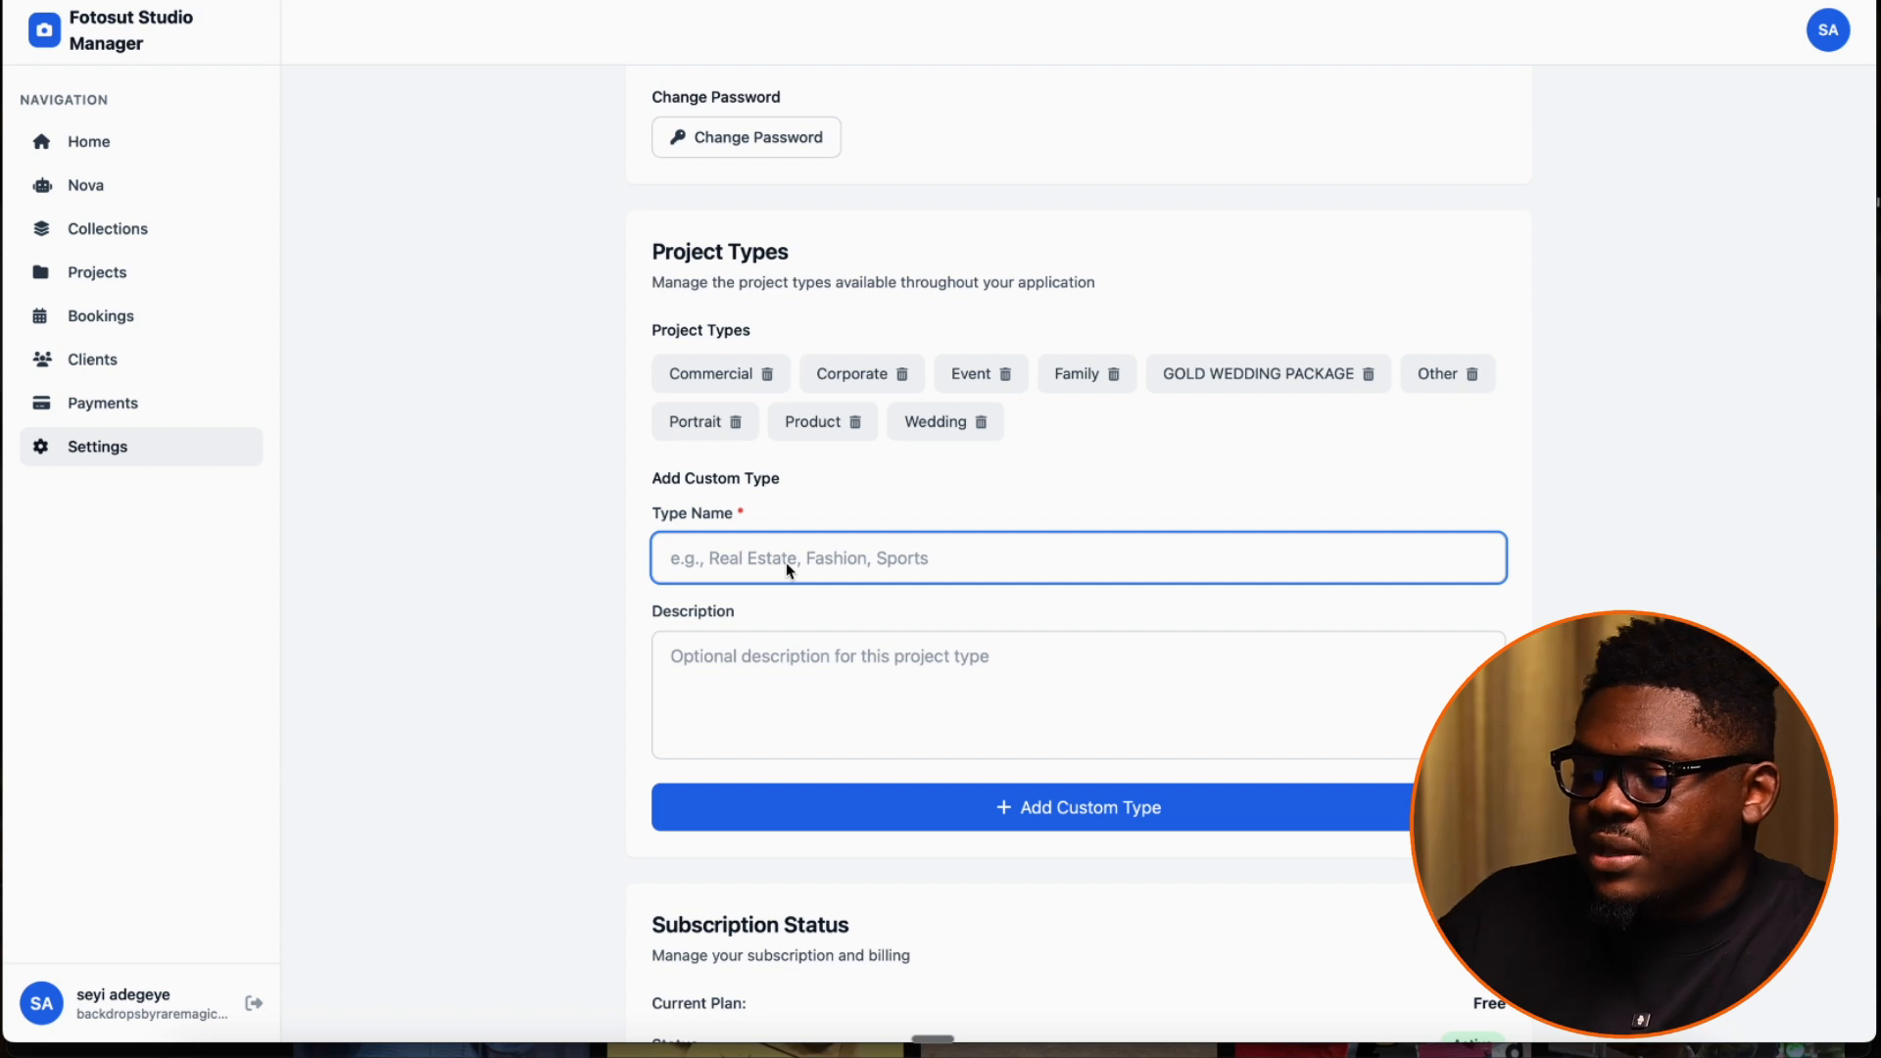
left_click(776, 682)
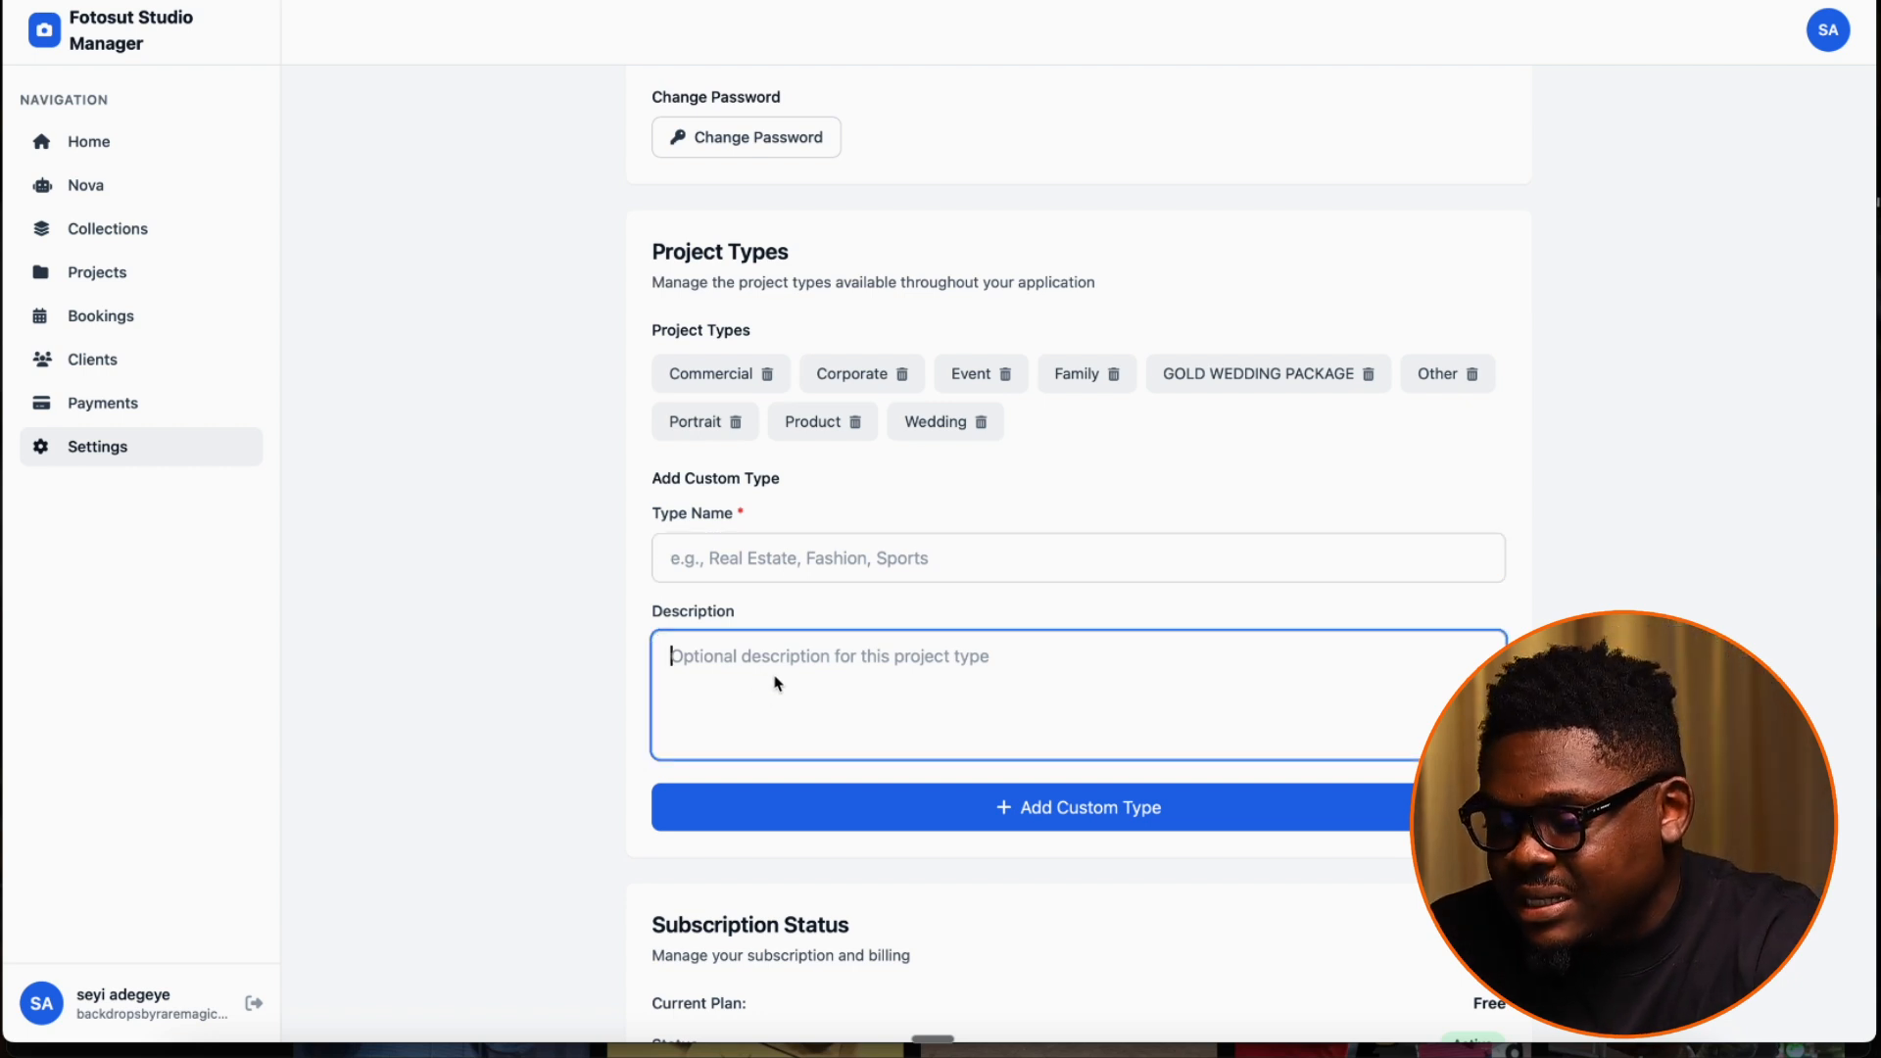
Enter "OUTDOOE FAMILY SESSION" as the name of the new custom project type
left_click(785, 570)
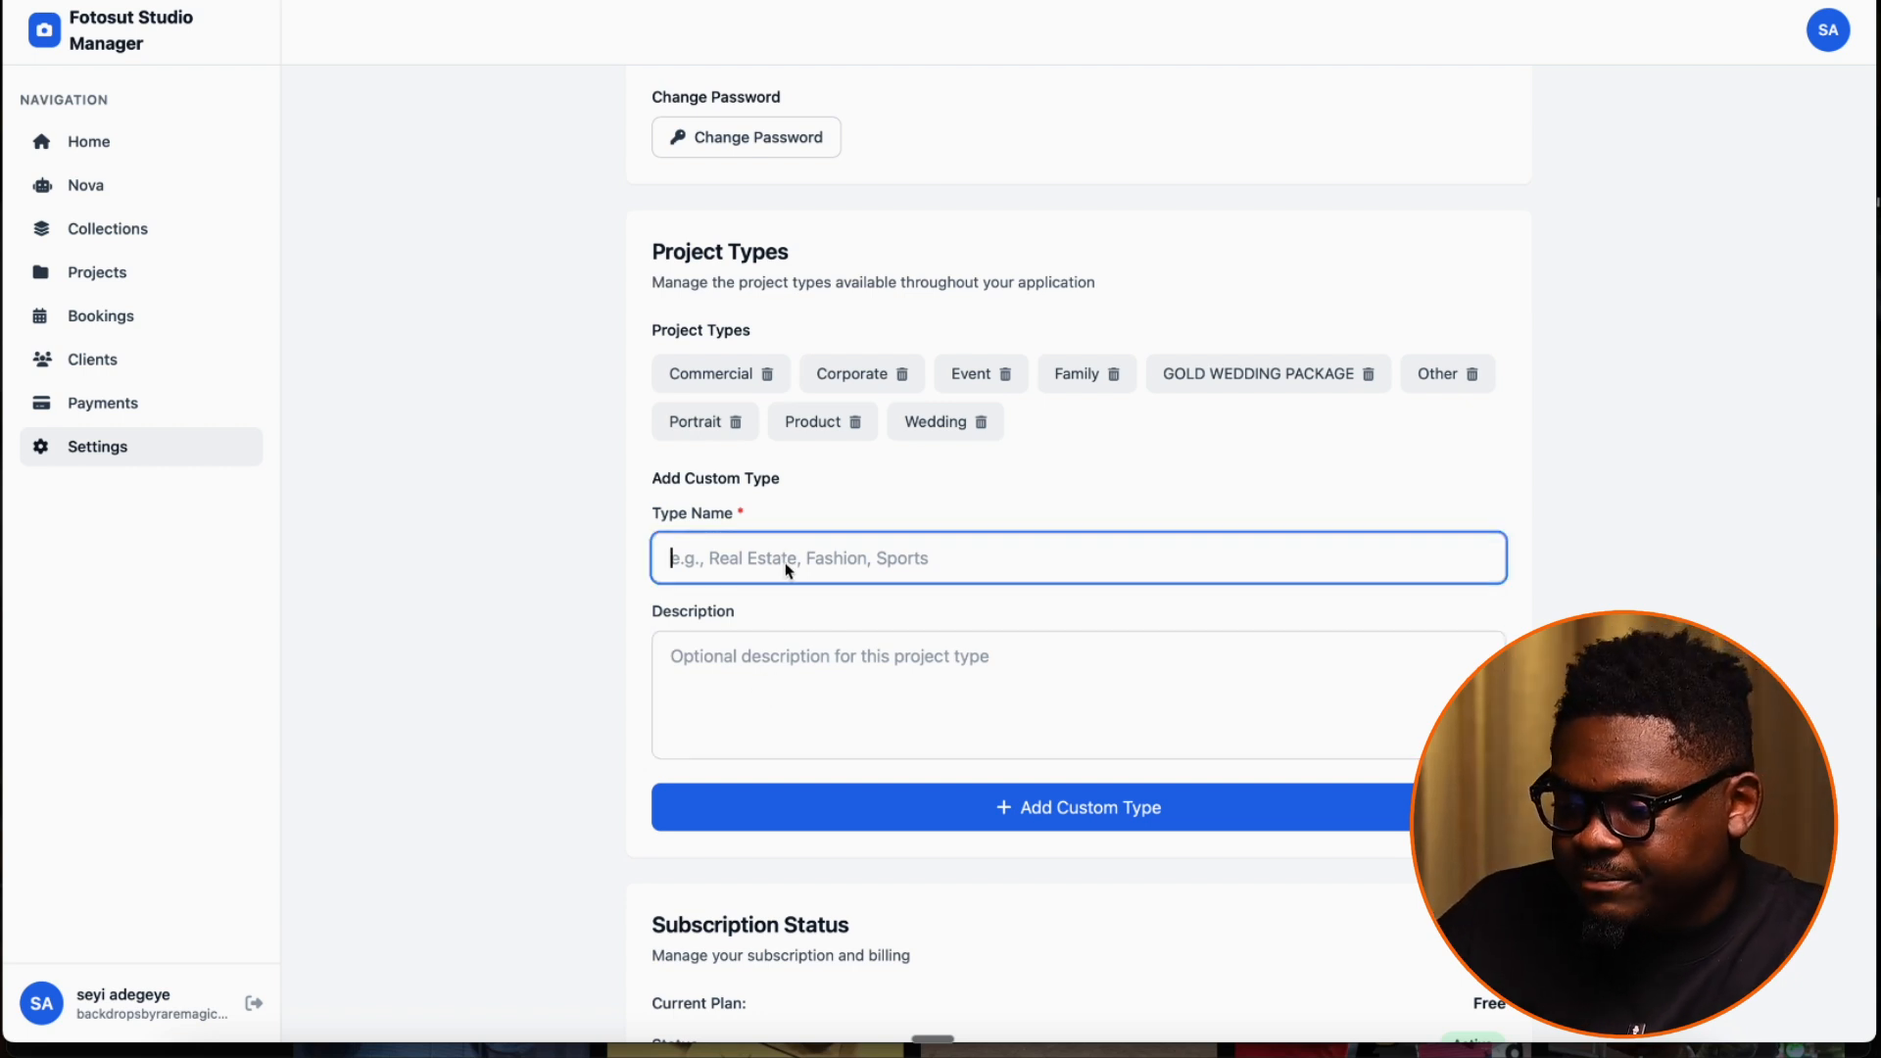
key("Caps_Lock")
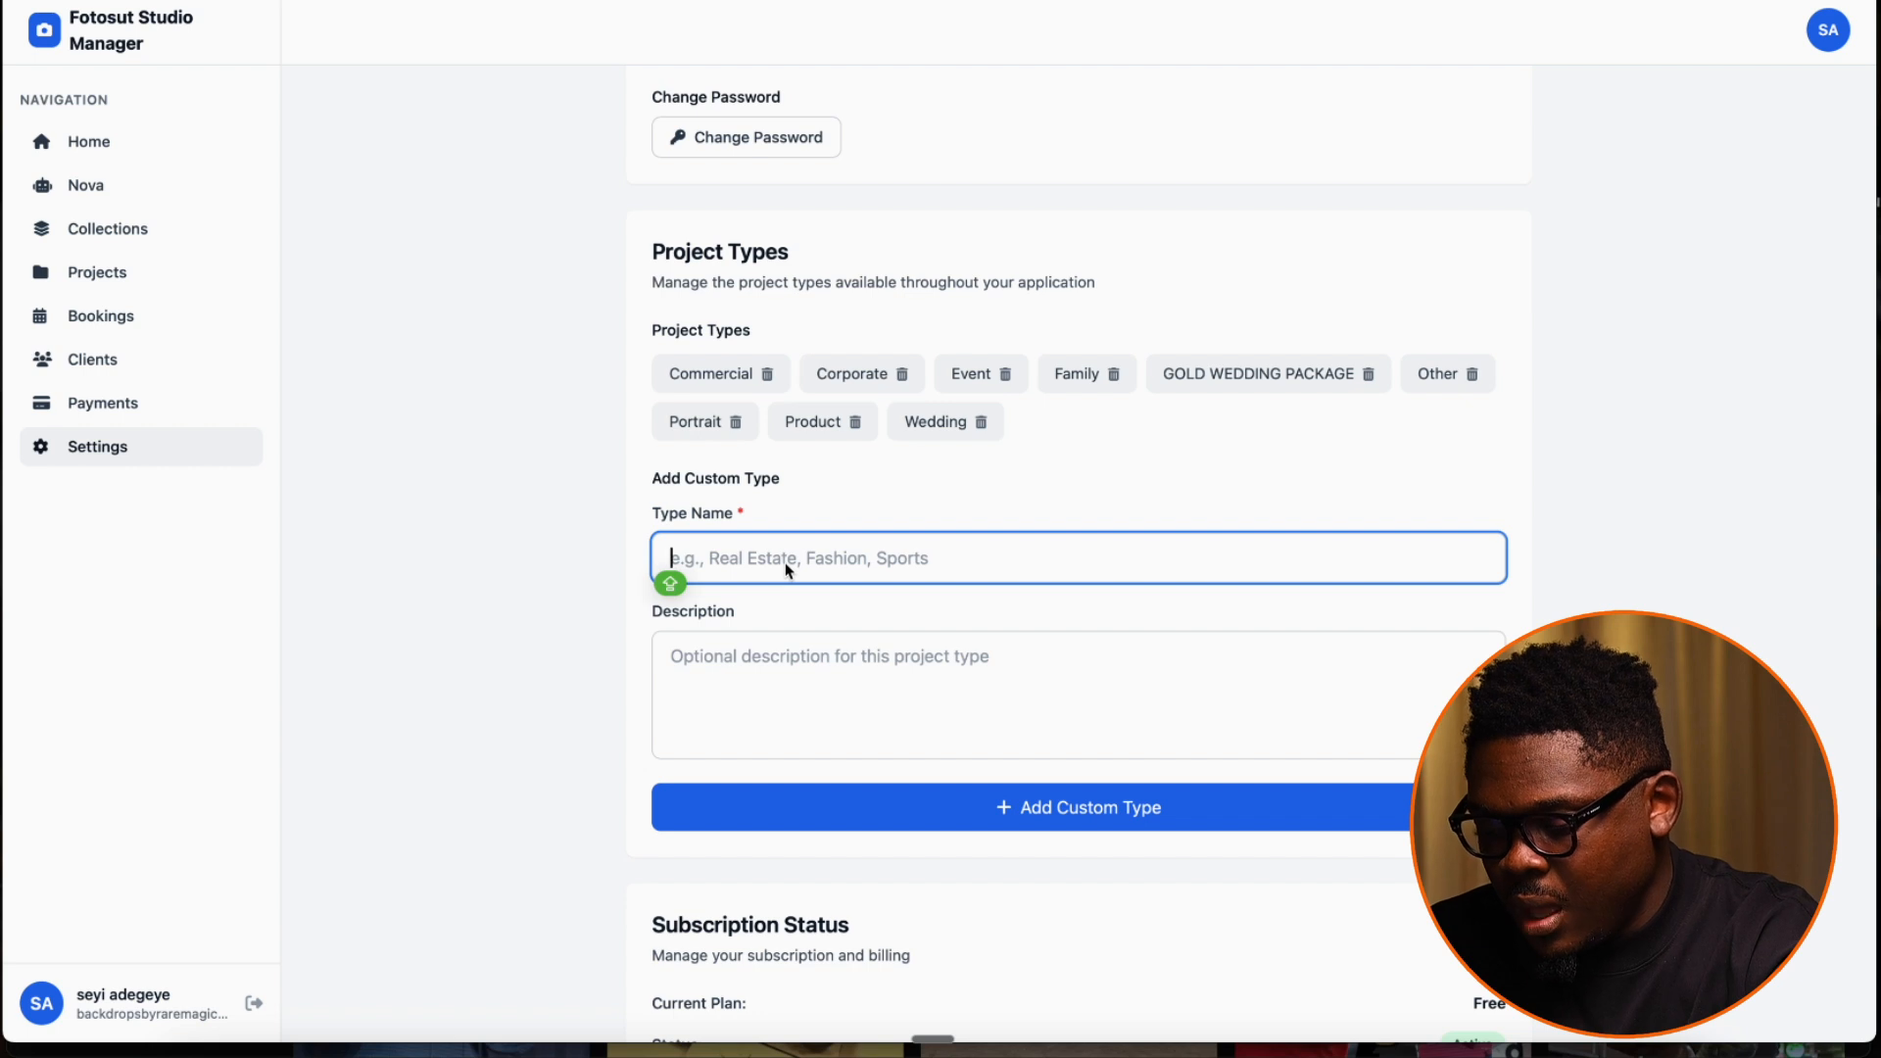
type("FAM")
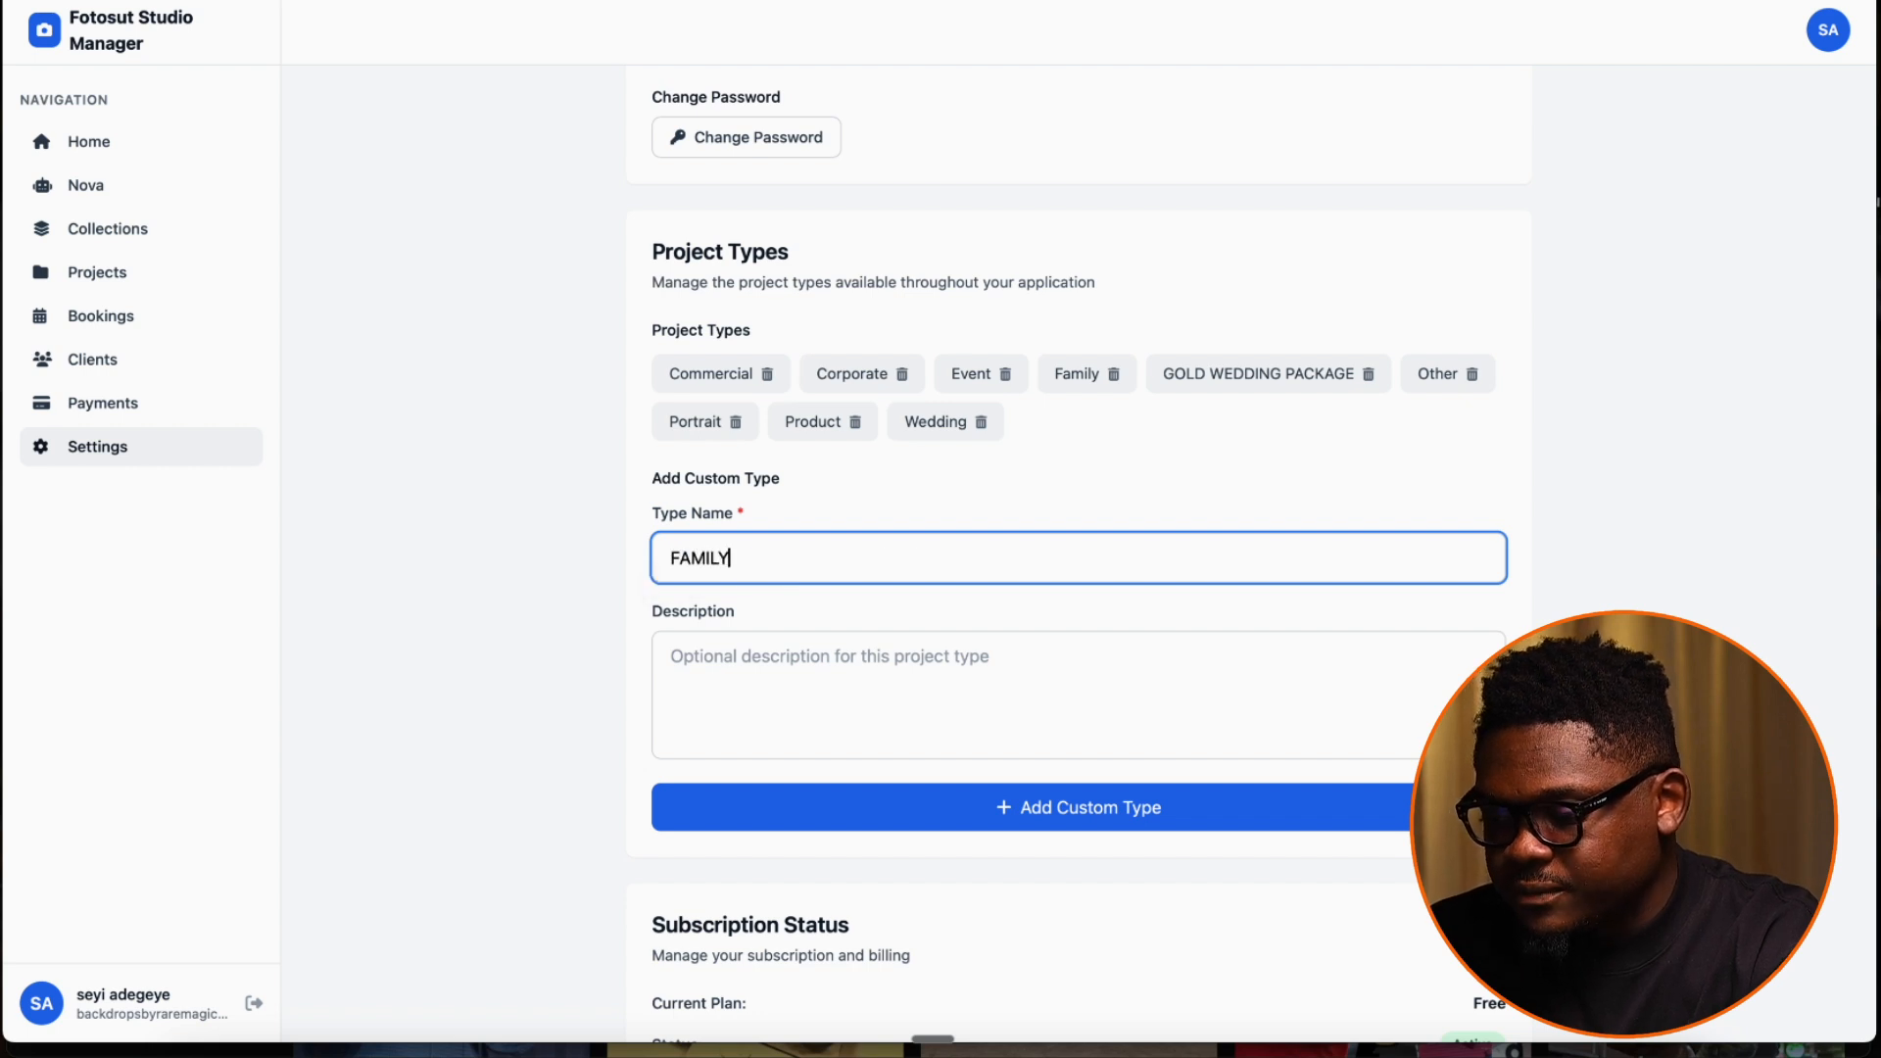
type("ILY")
key("BackSpace")
key("BackSpace")
key("BackSpace")
key("BackSpace")
key("BackSpace")
key("BackSpace")
key("BackSpace")
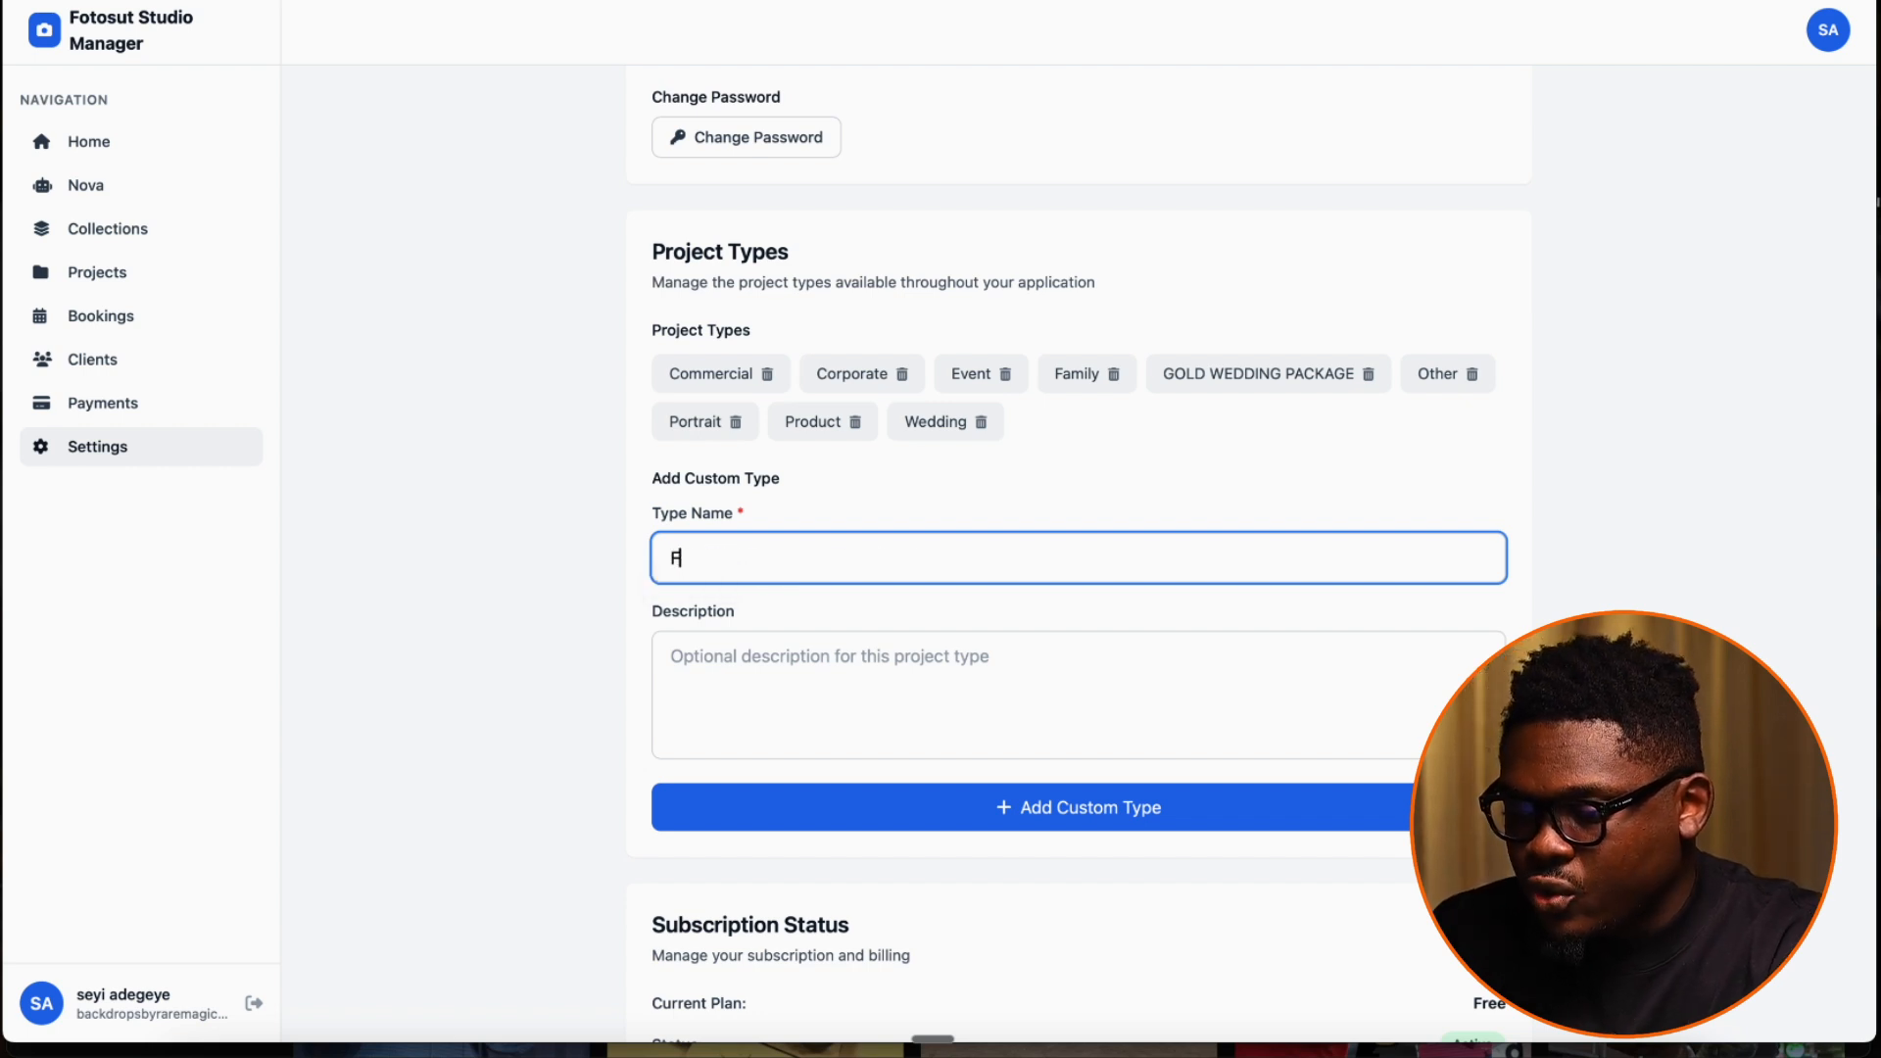
type("OUTDOOR FAMI")
type("SE")
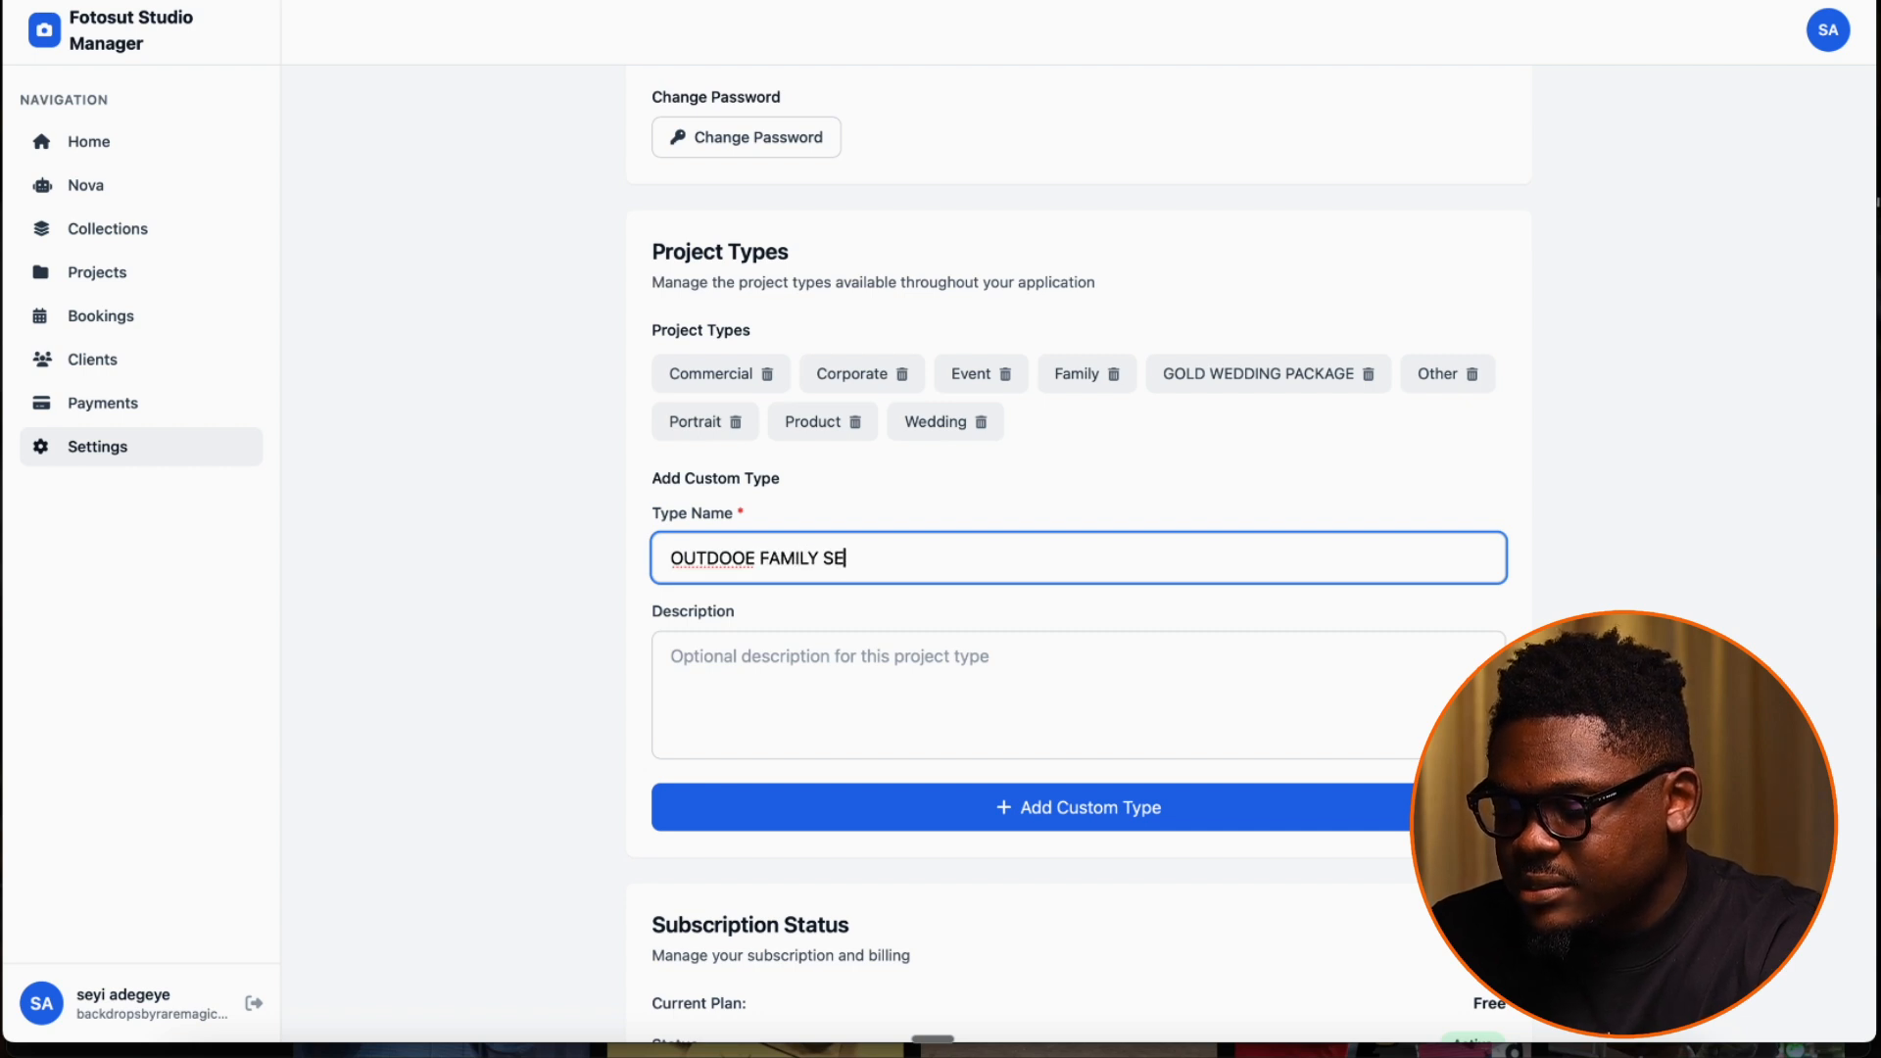
type("SSION")
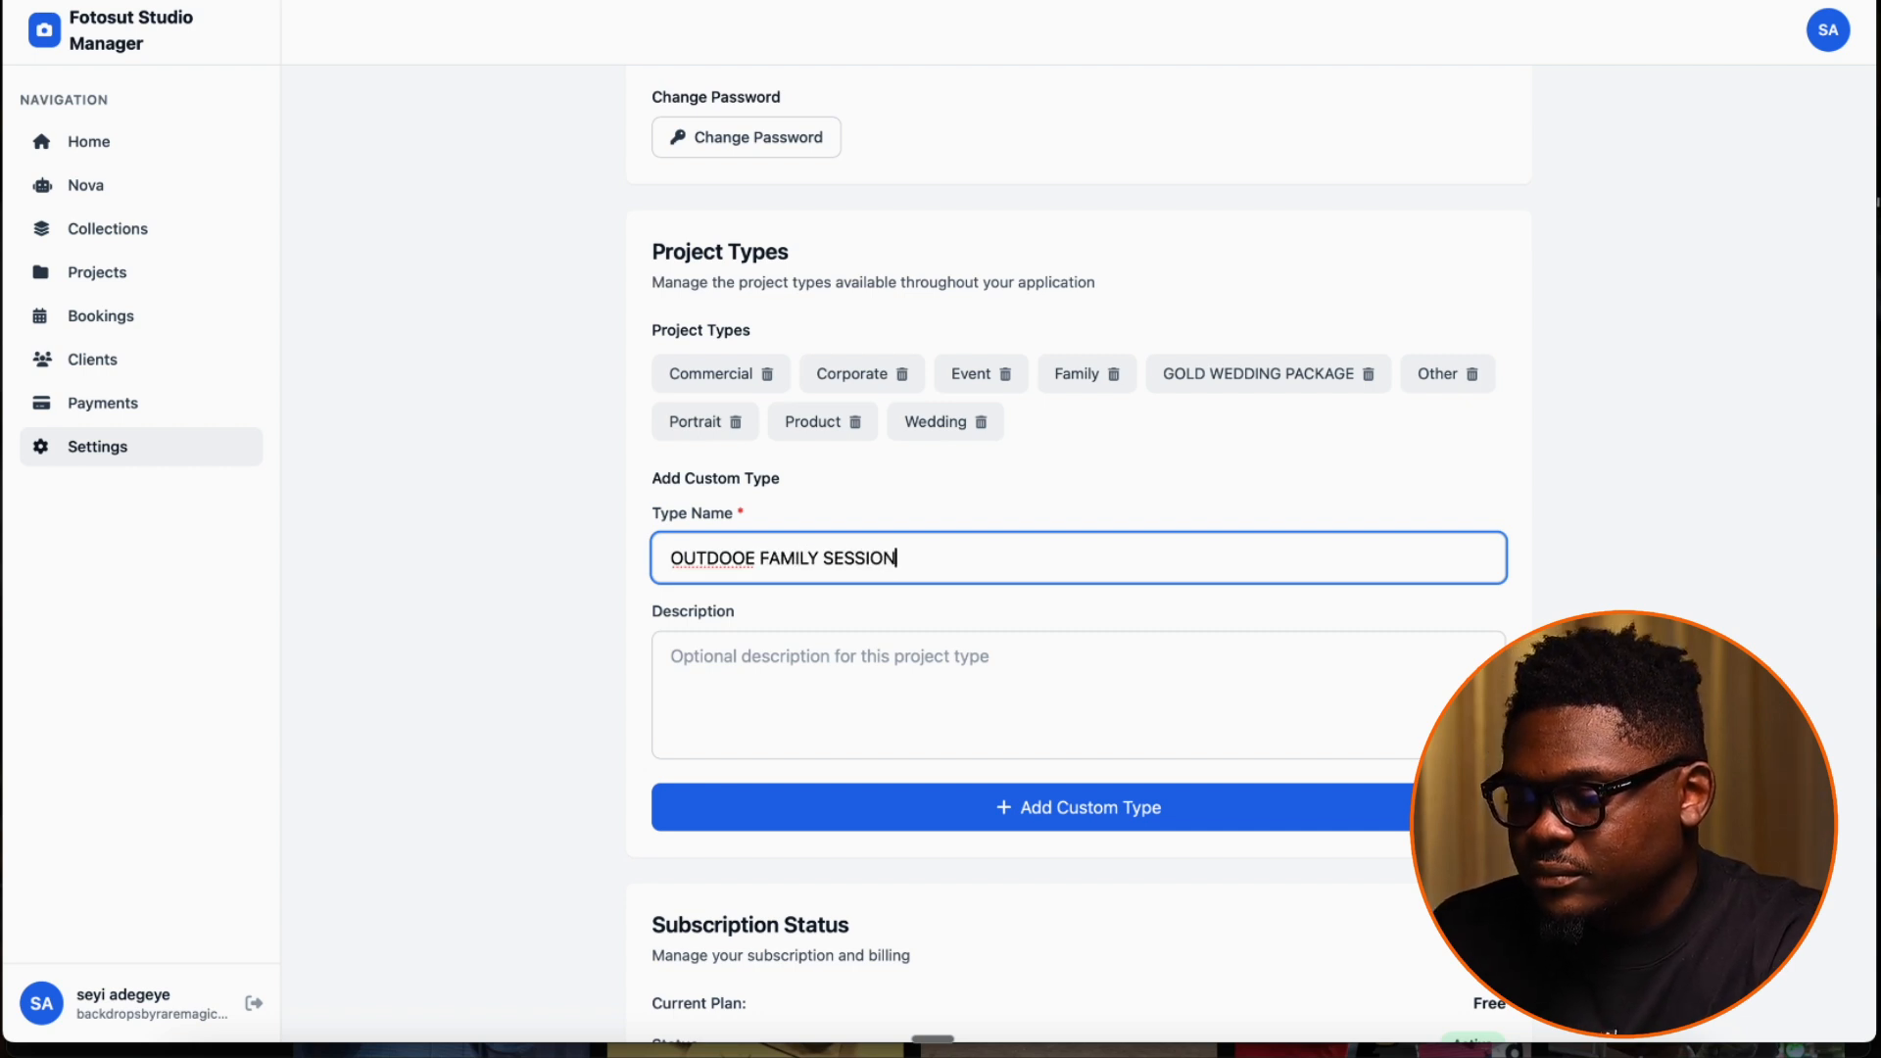
Begin the custom project type's description with the line "10 edited photography"
left_click(729, 656)
key("Caps_Lock")
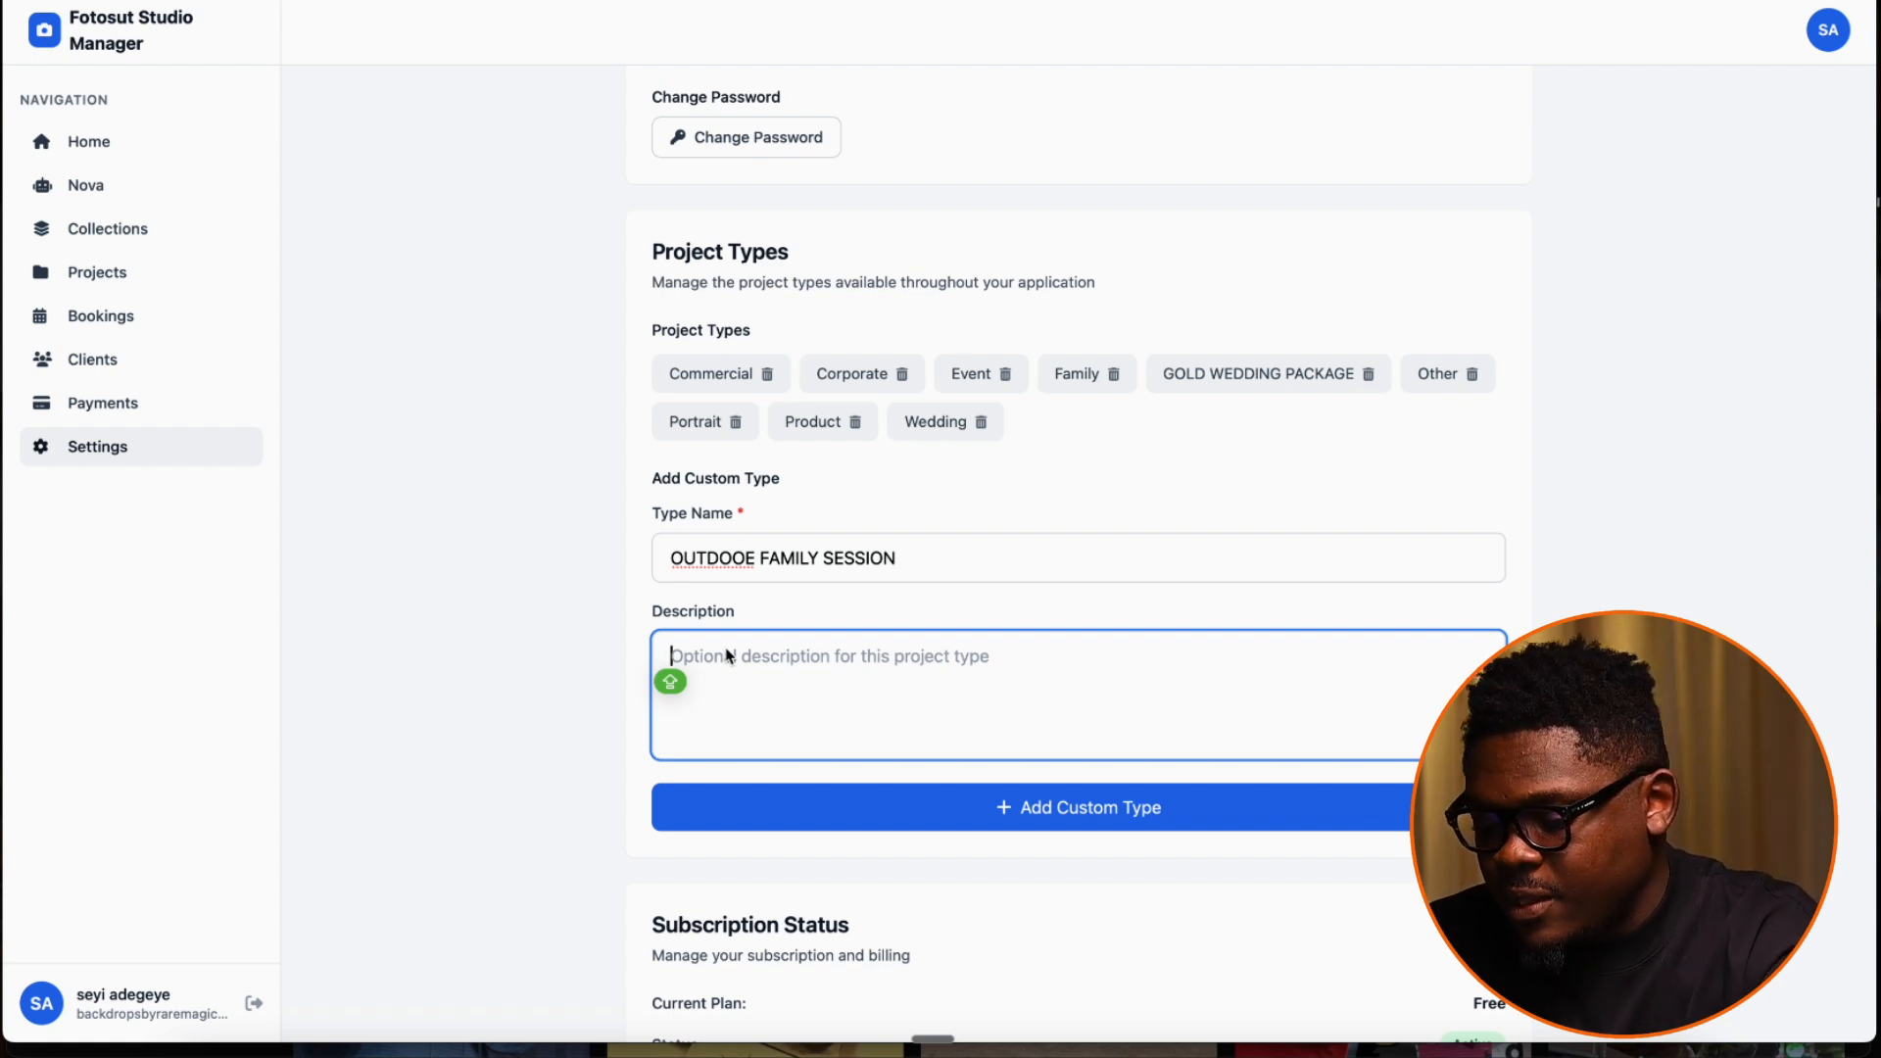
type("10 edited photographuy")
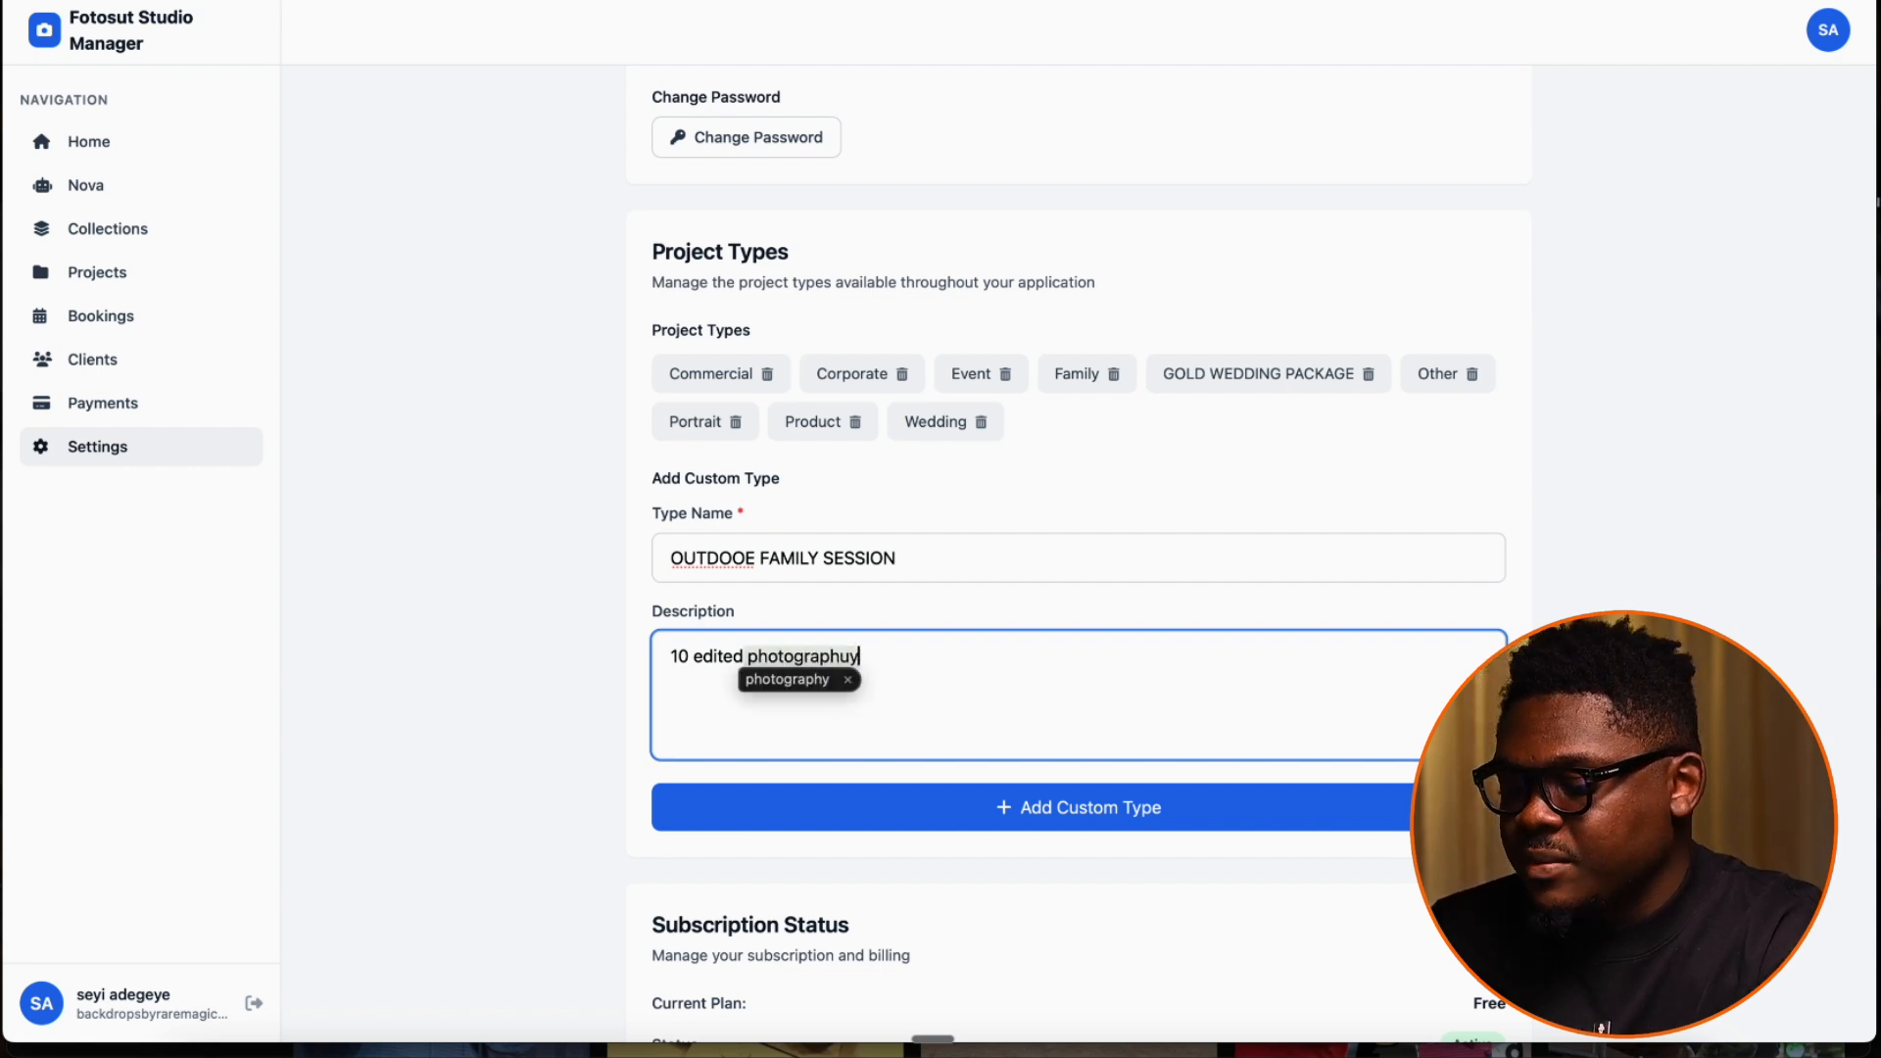
Add "2 hours session" as the second line of the project type's description
key("Return")
type("2 hours")
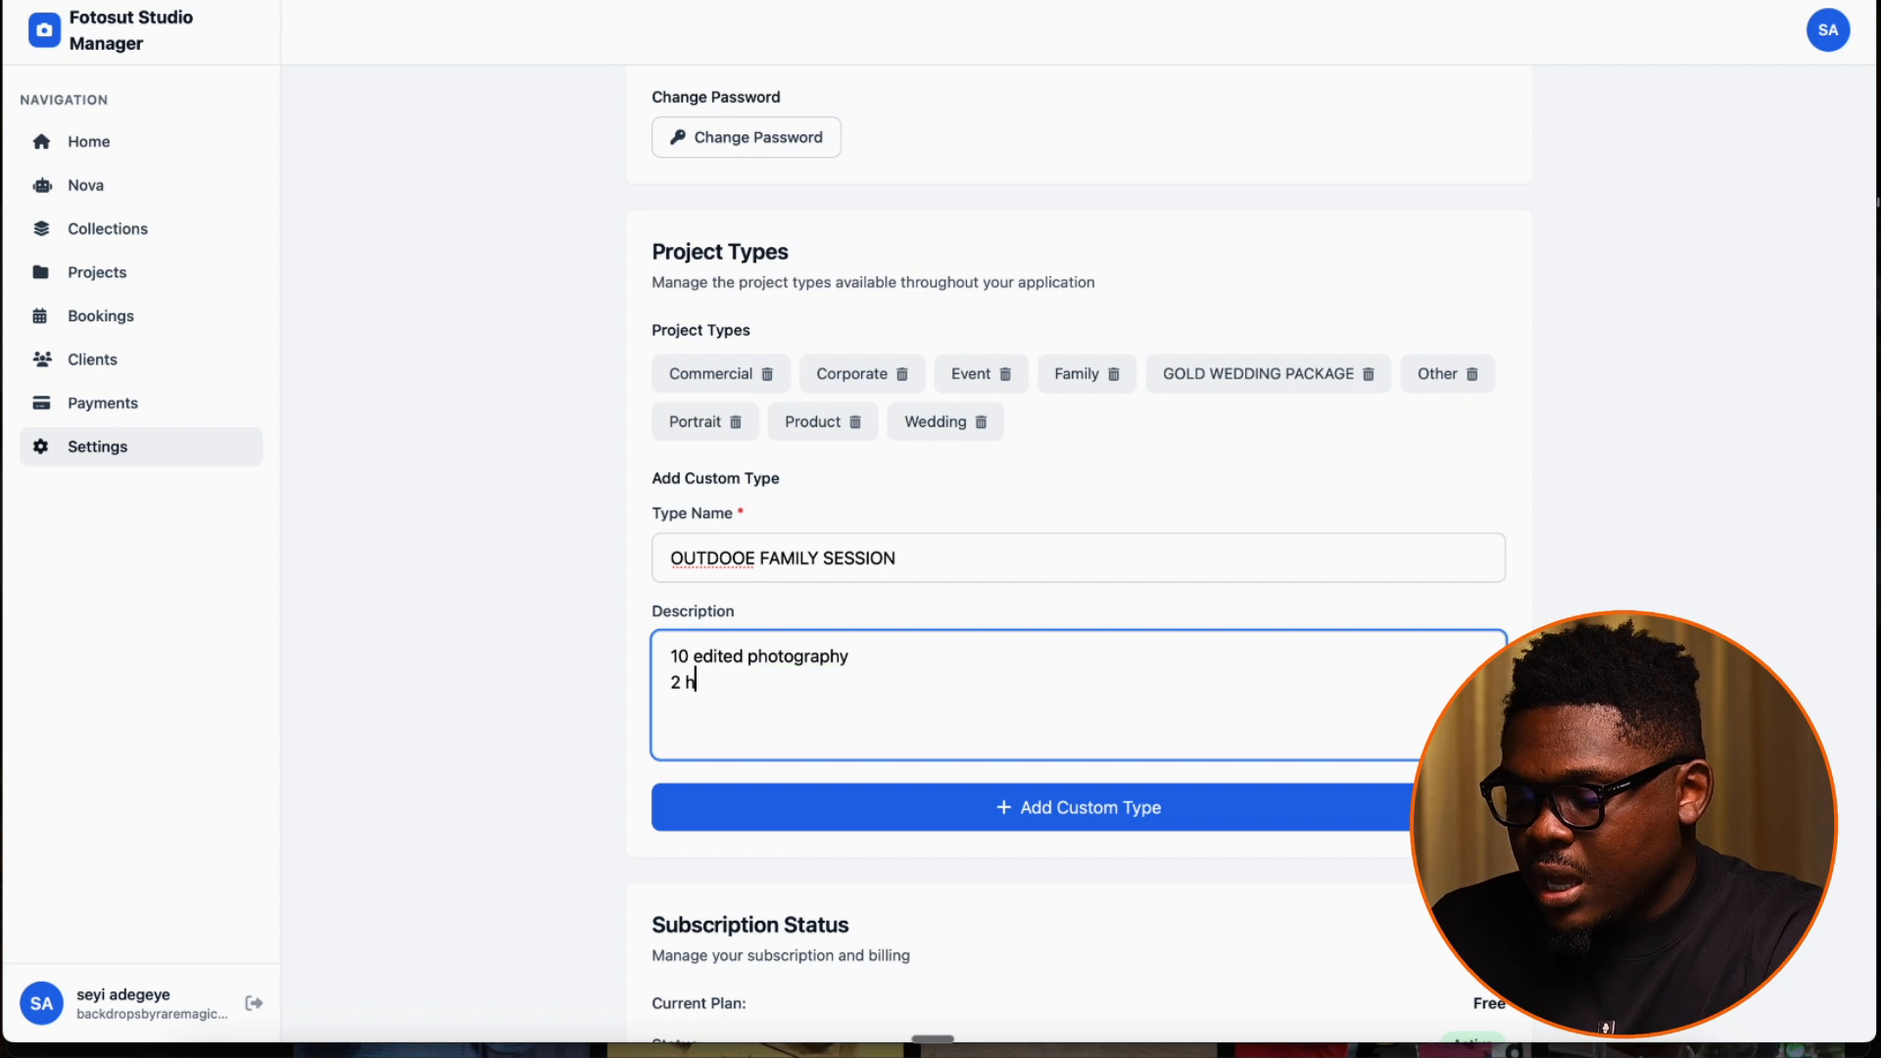
key("BackSpace")
key("BackSpace")
key("BackSpace")
type("urs session ")
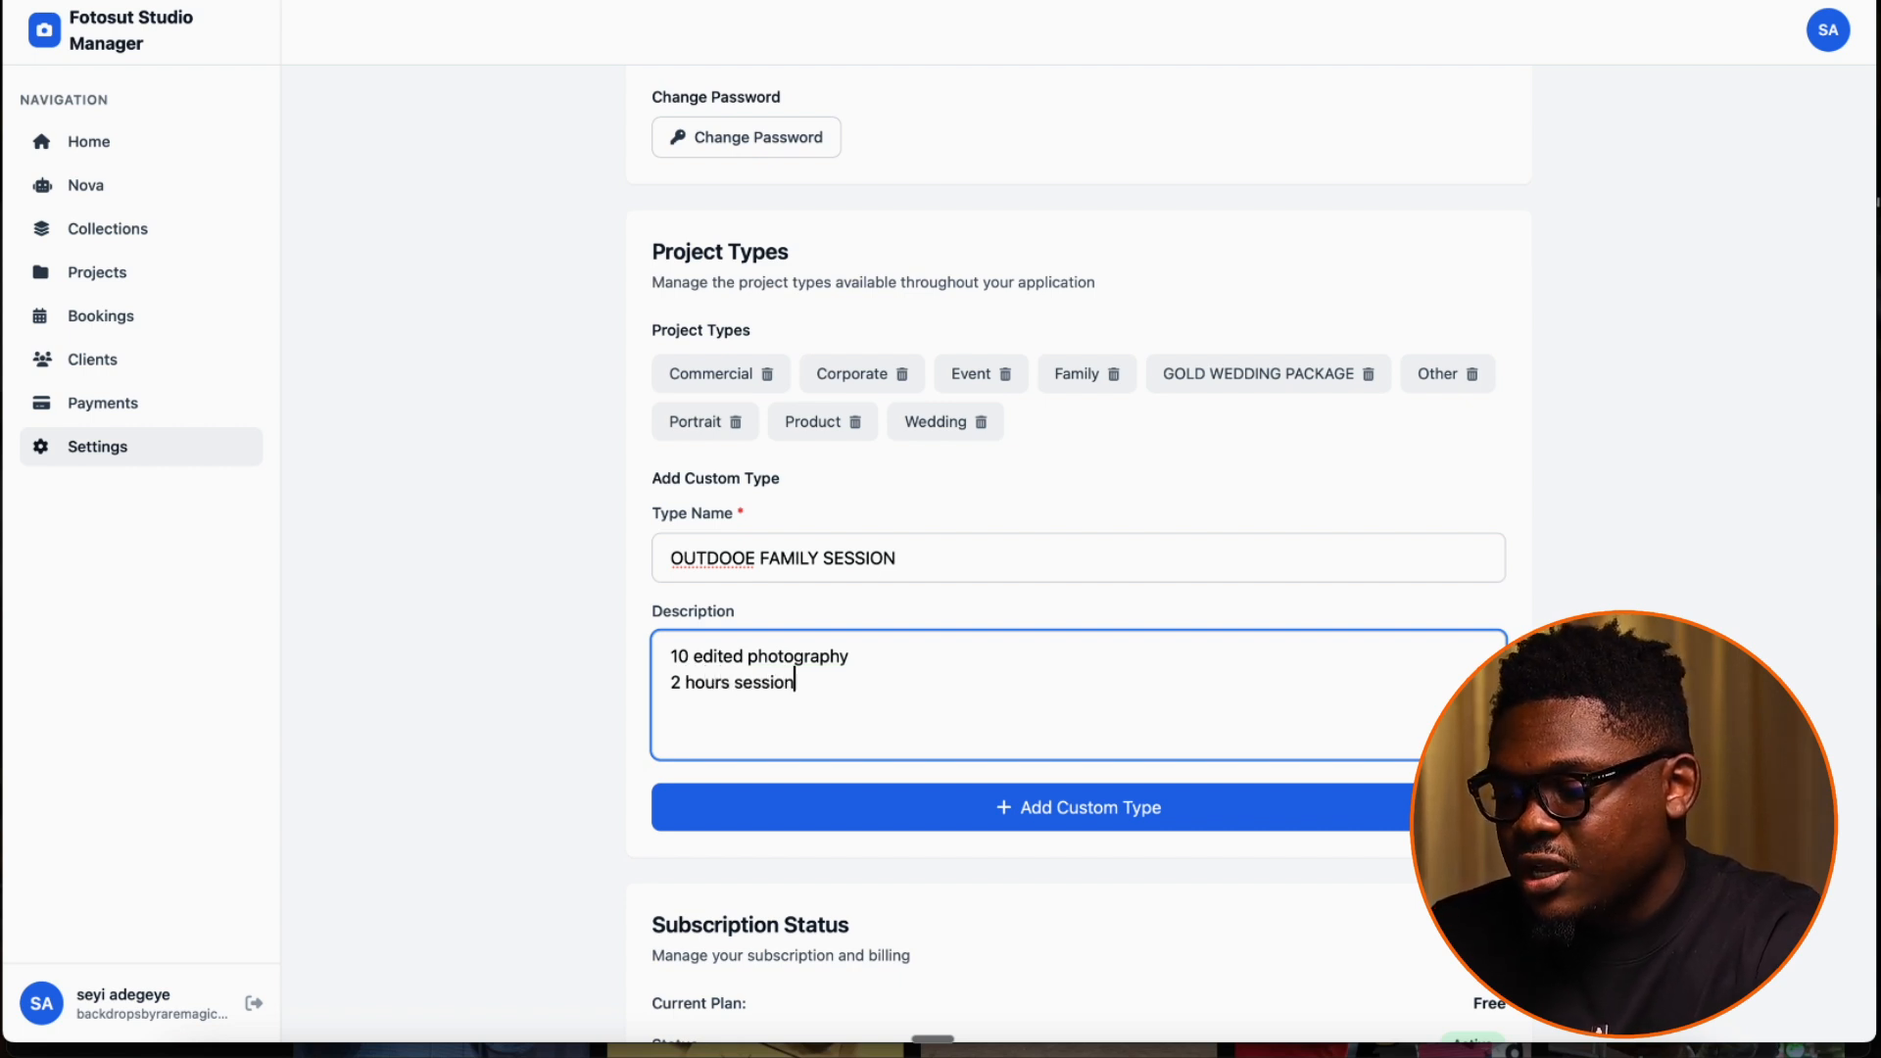
type("One photo aln")
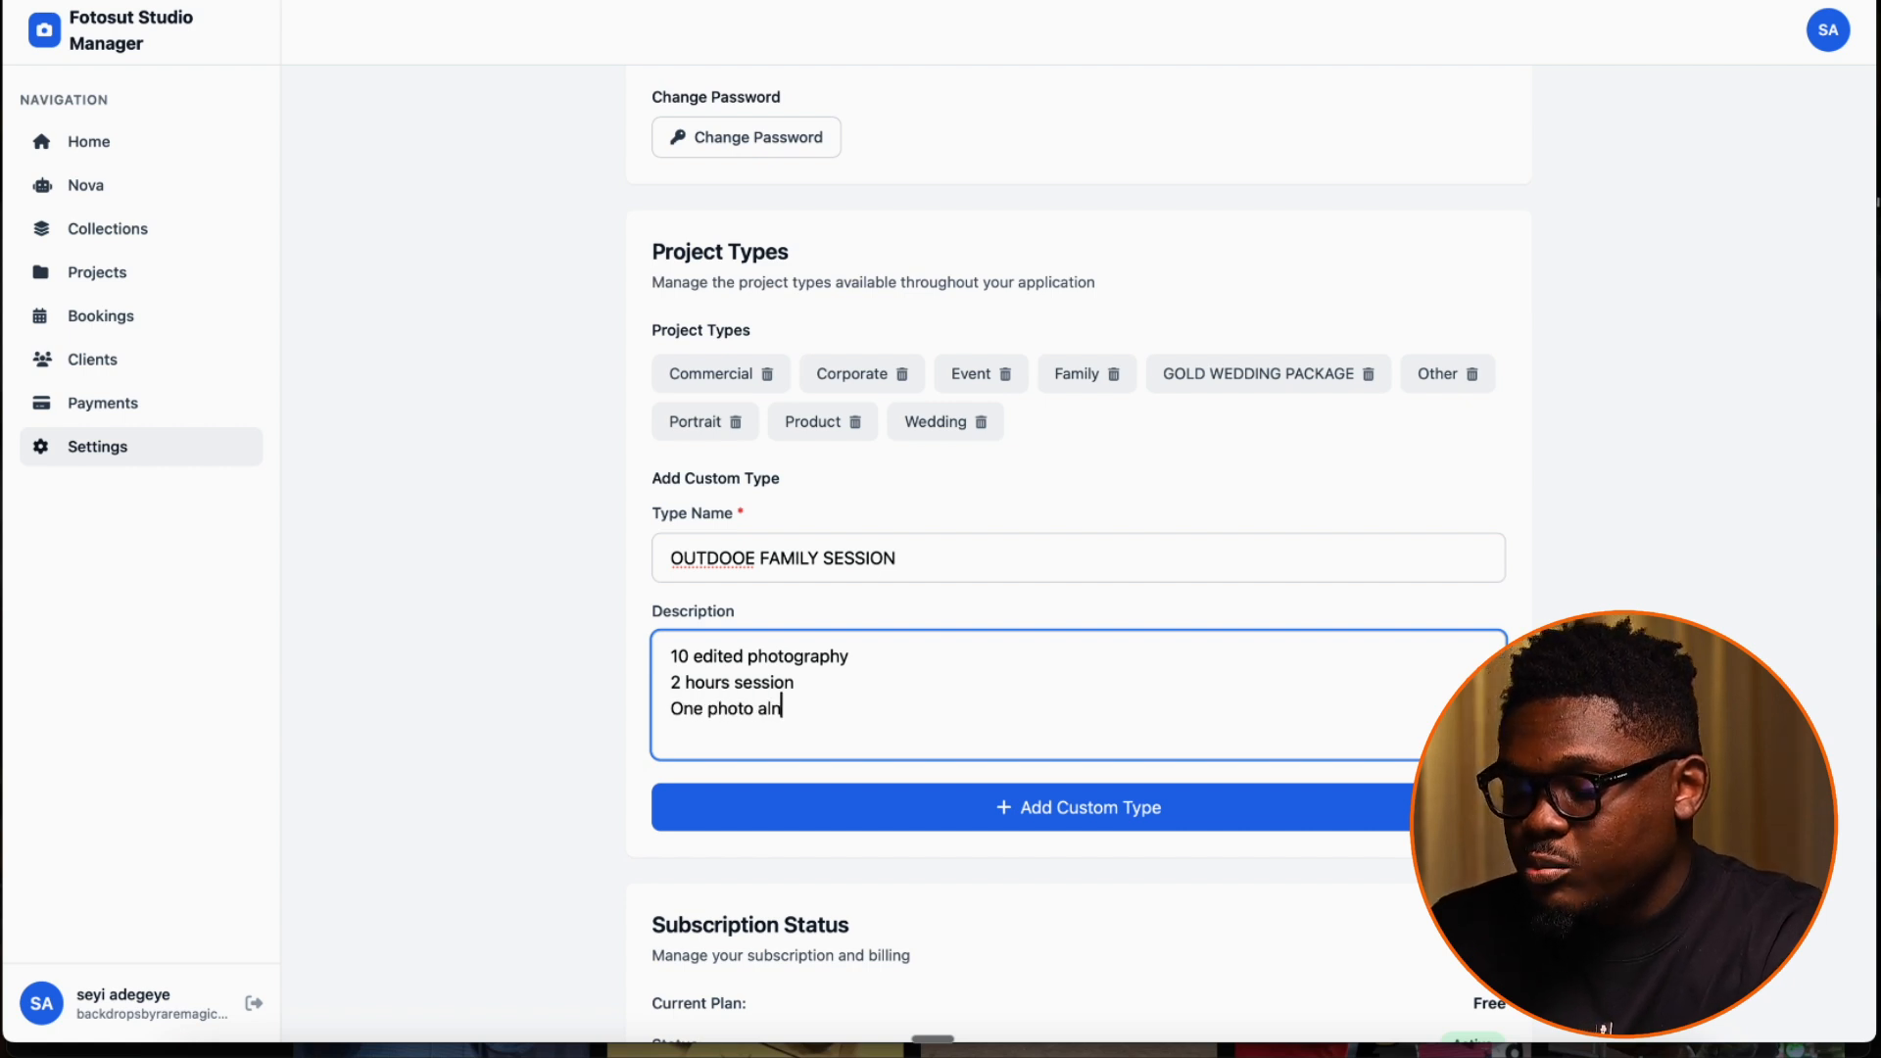
Enter "One photo album" as the third description line and add the custom project type
key("BackSpace")
type("bum")
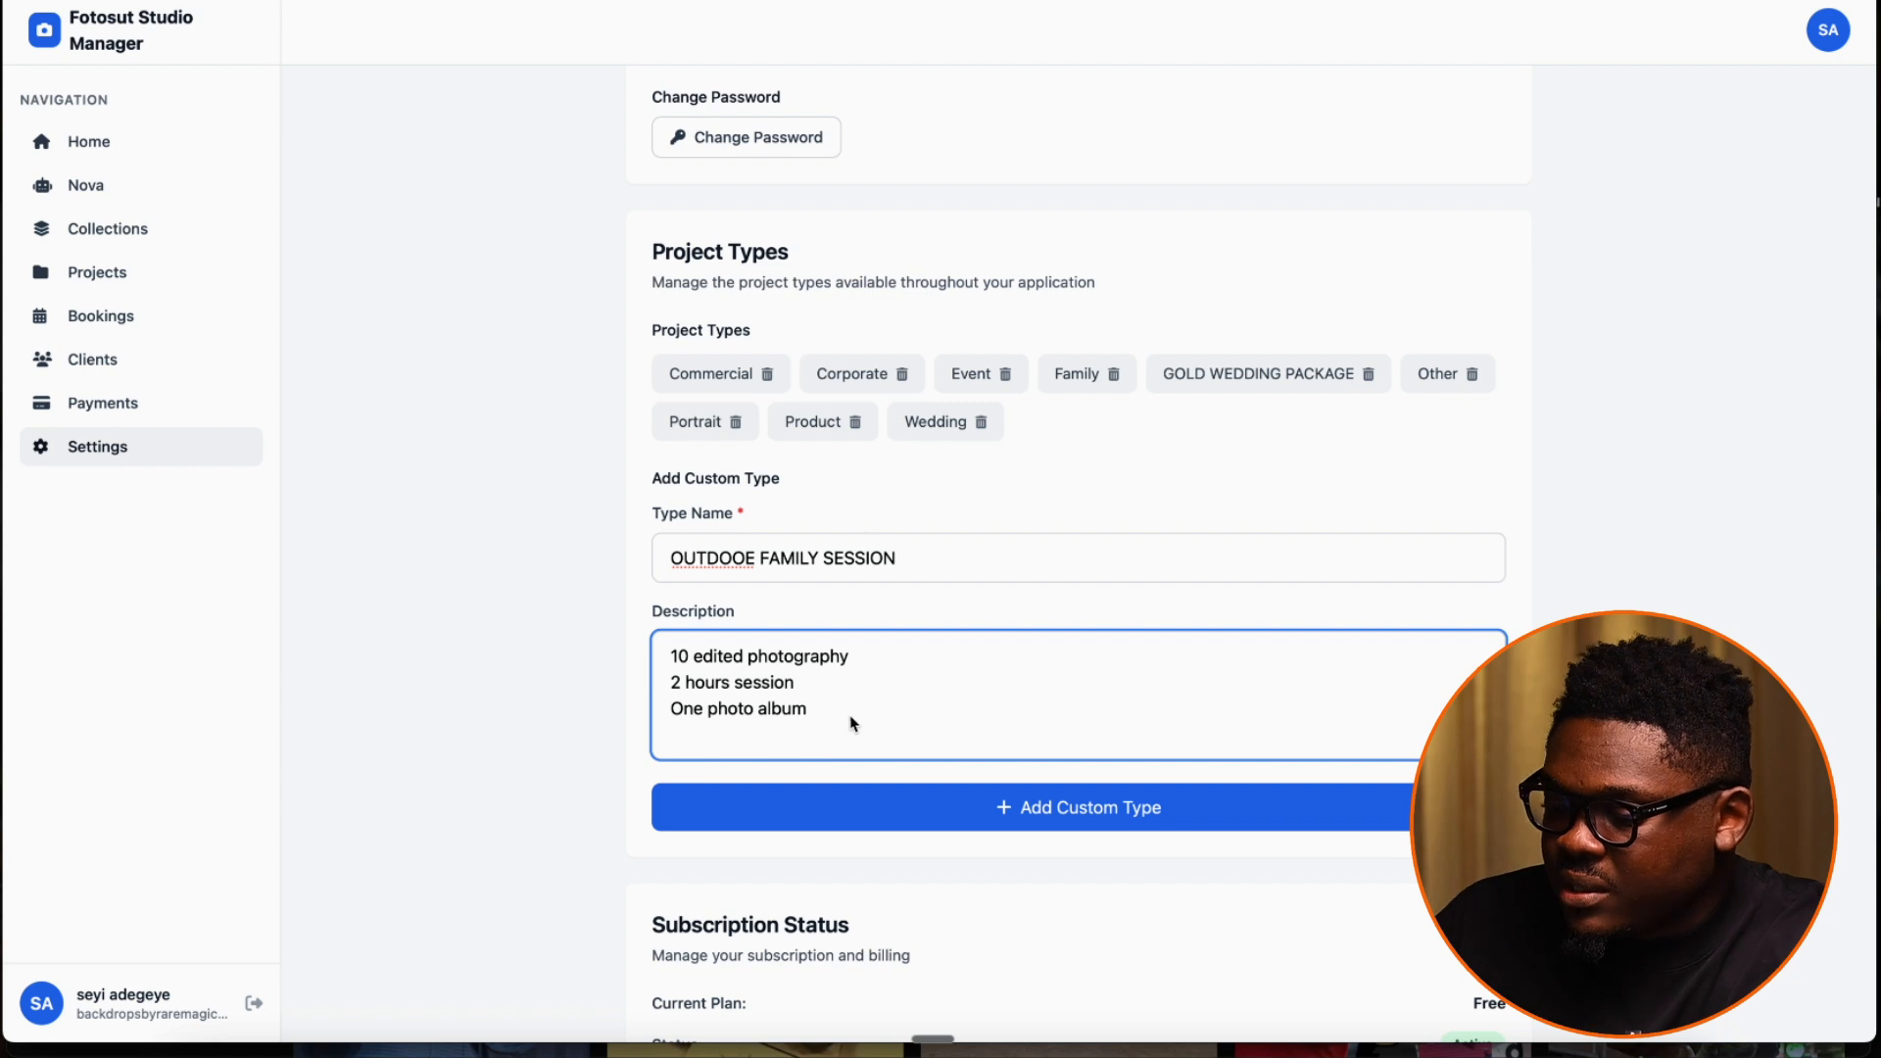
left_click(1001, 810)
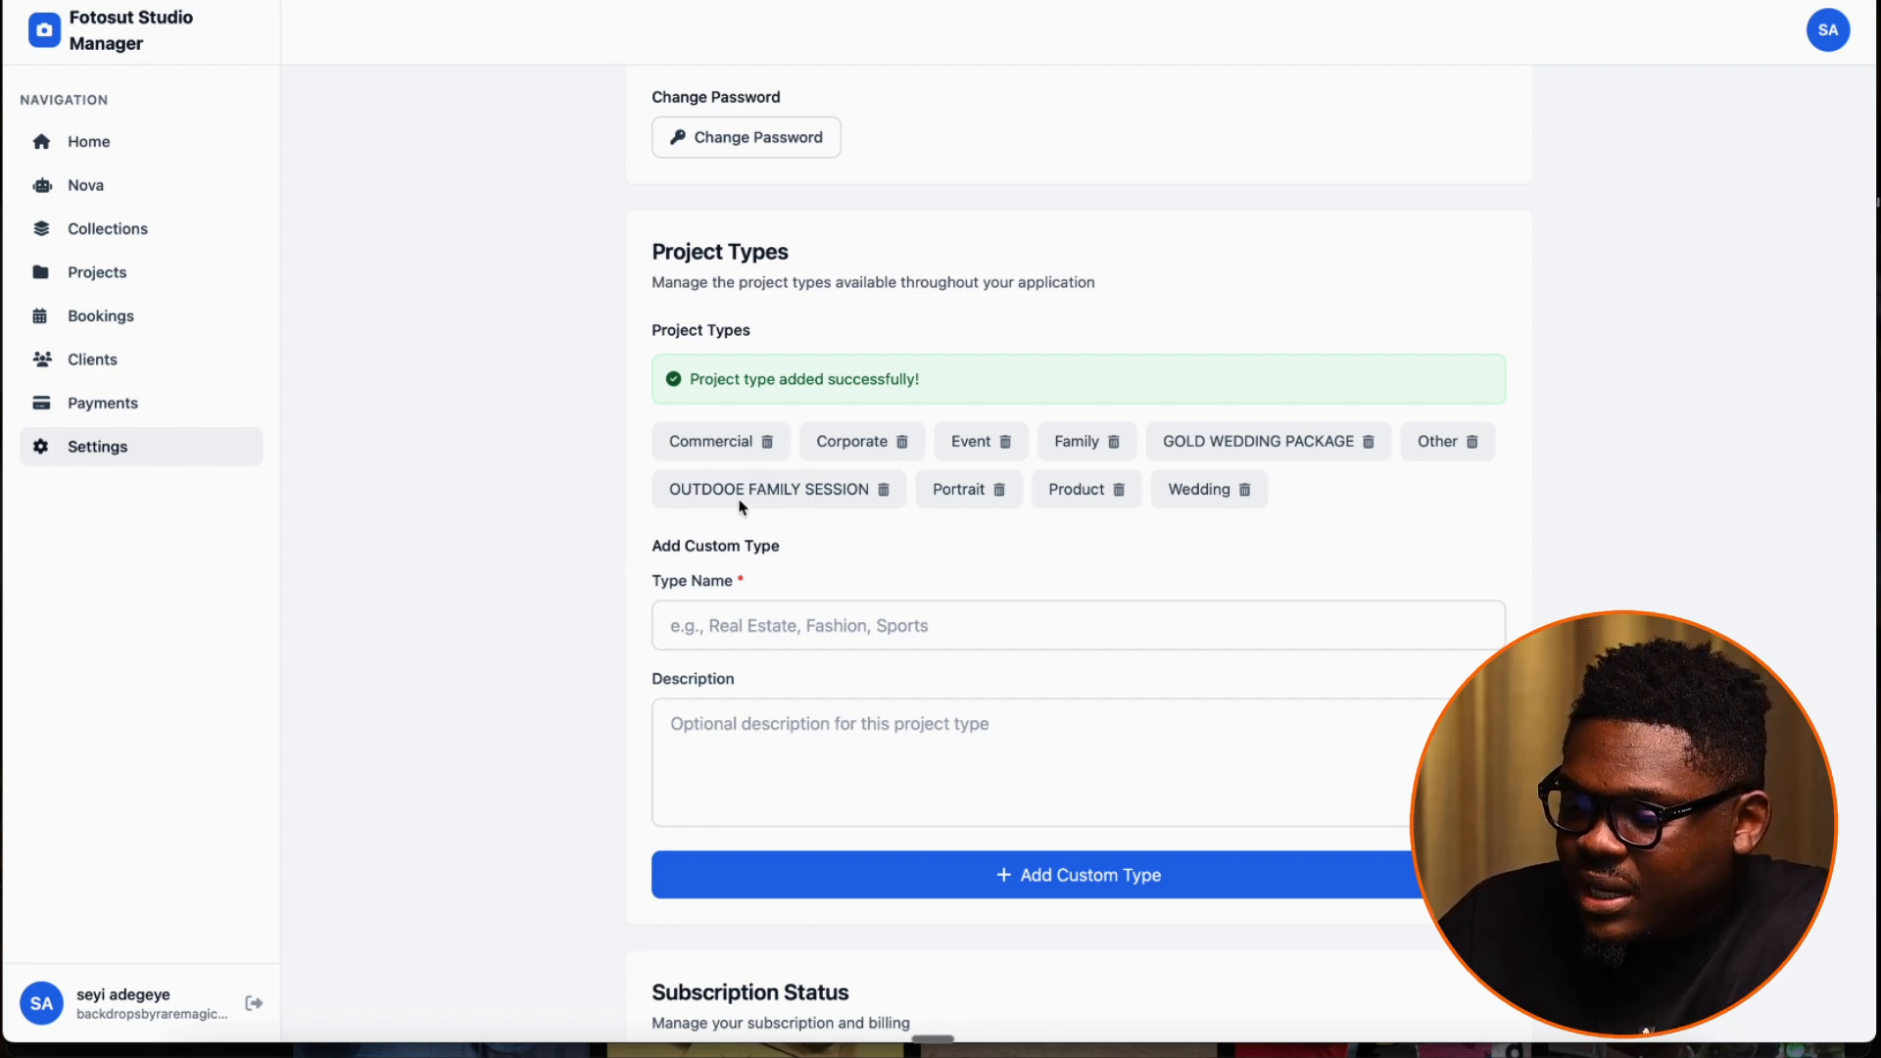
Review the subscription status, storage usage and data export sections of the settings
scroll(740, 548, "down", 2)
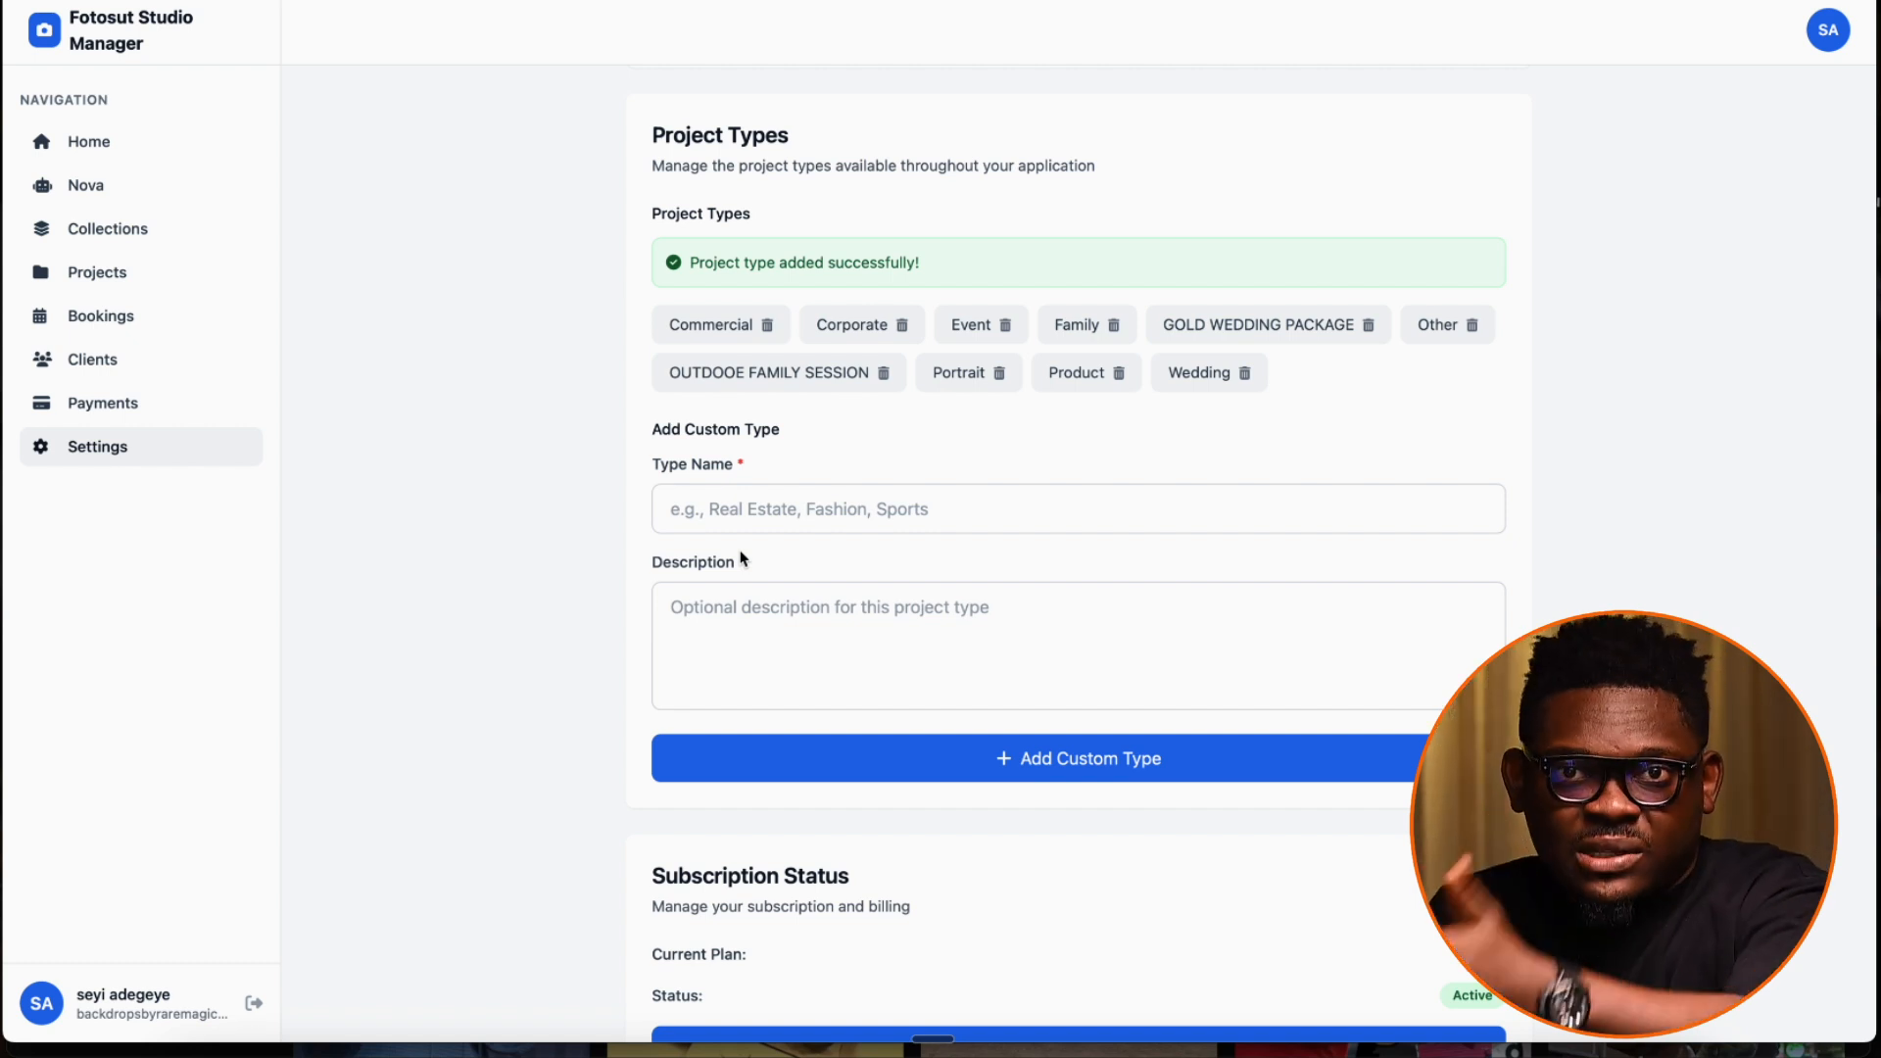
scroll(740, 558, "down", 3)
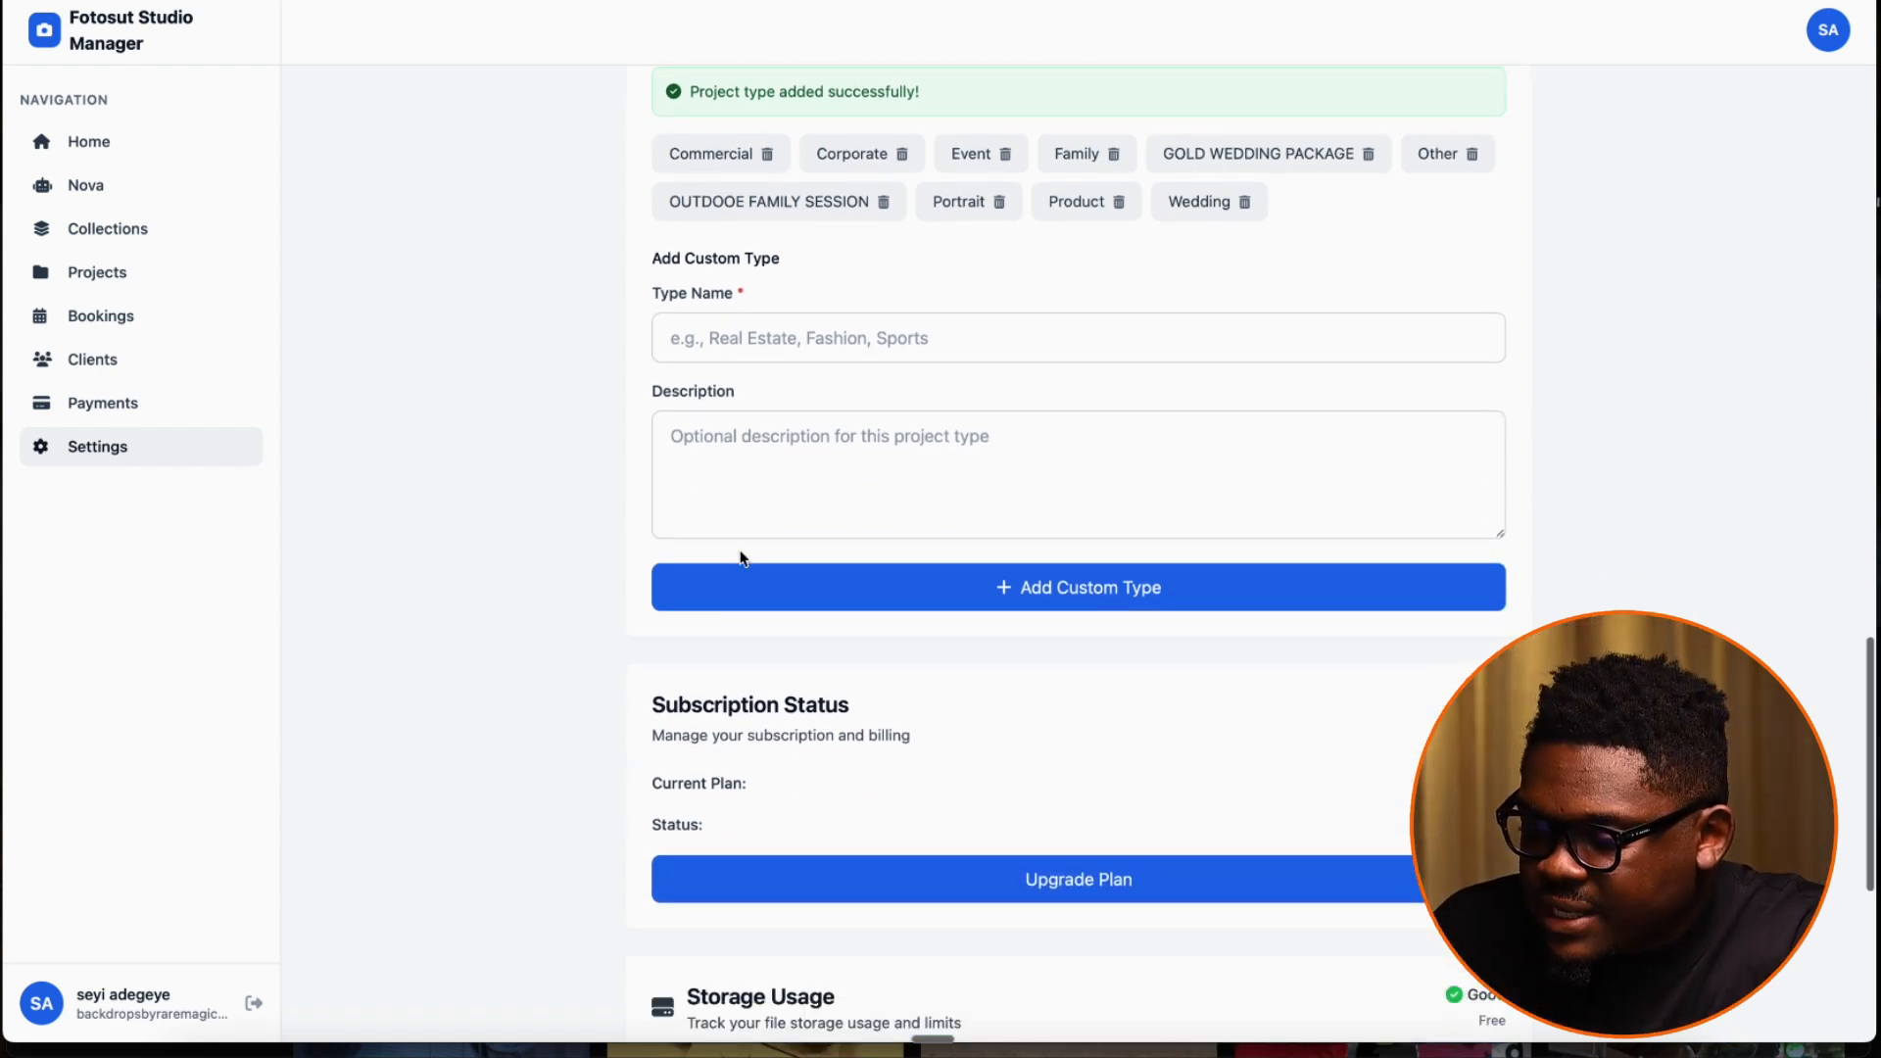
scroll(538, 742, "down", 5)
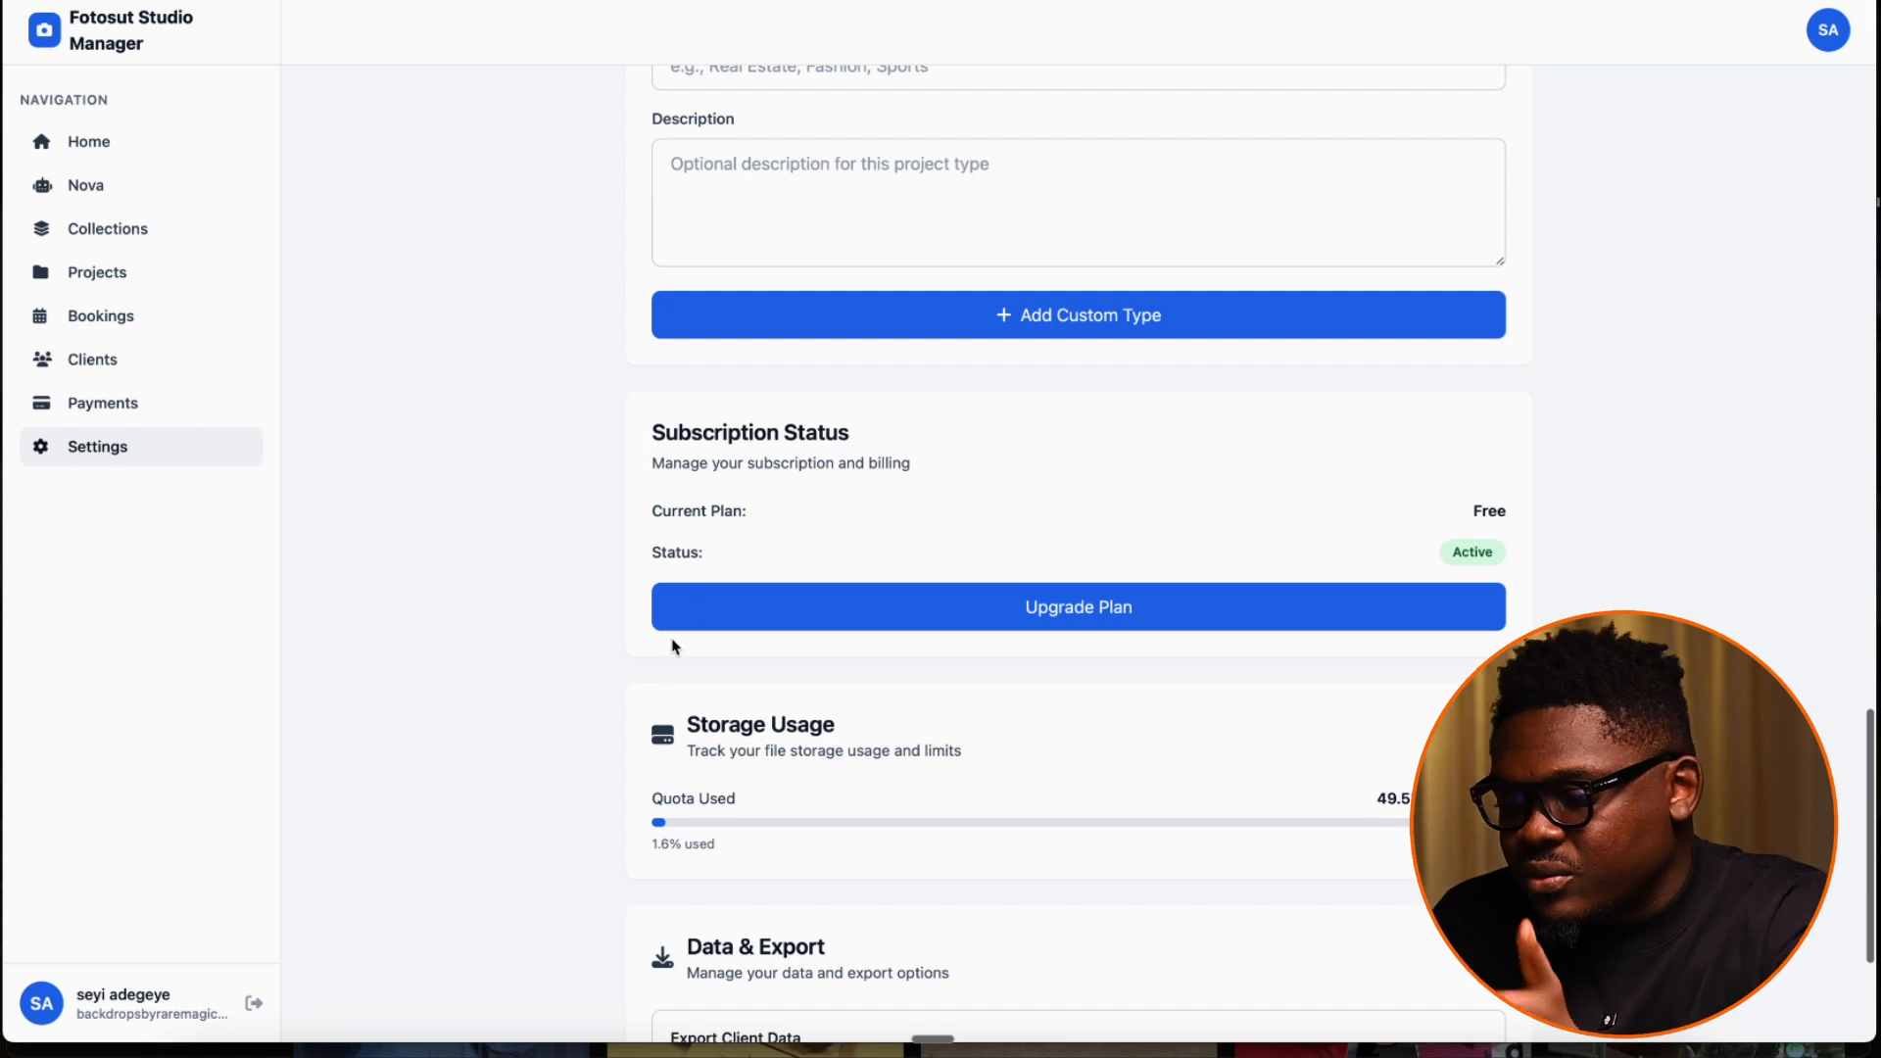
scroll(558, 706, "down", 5)
scroll(897, 594, "down", 1)
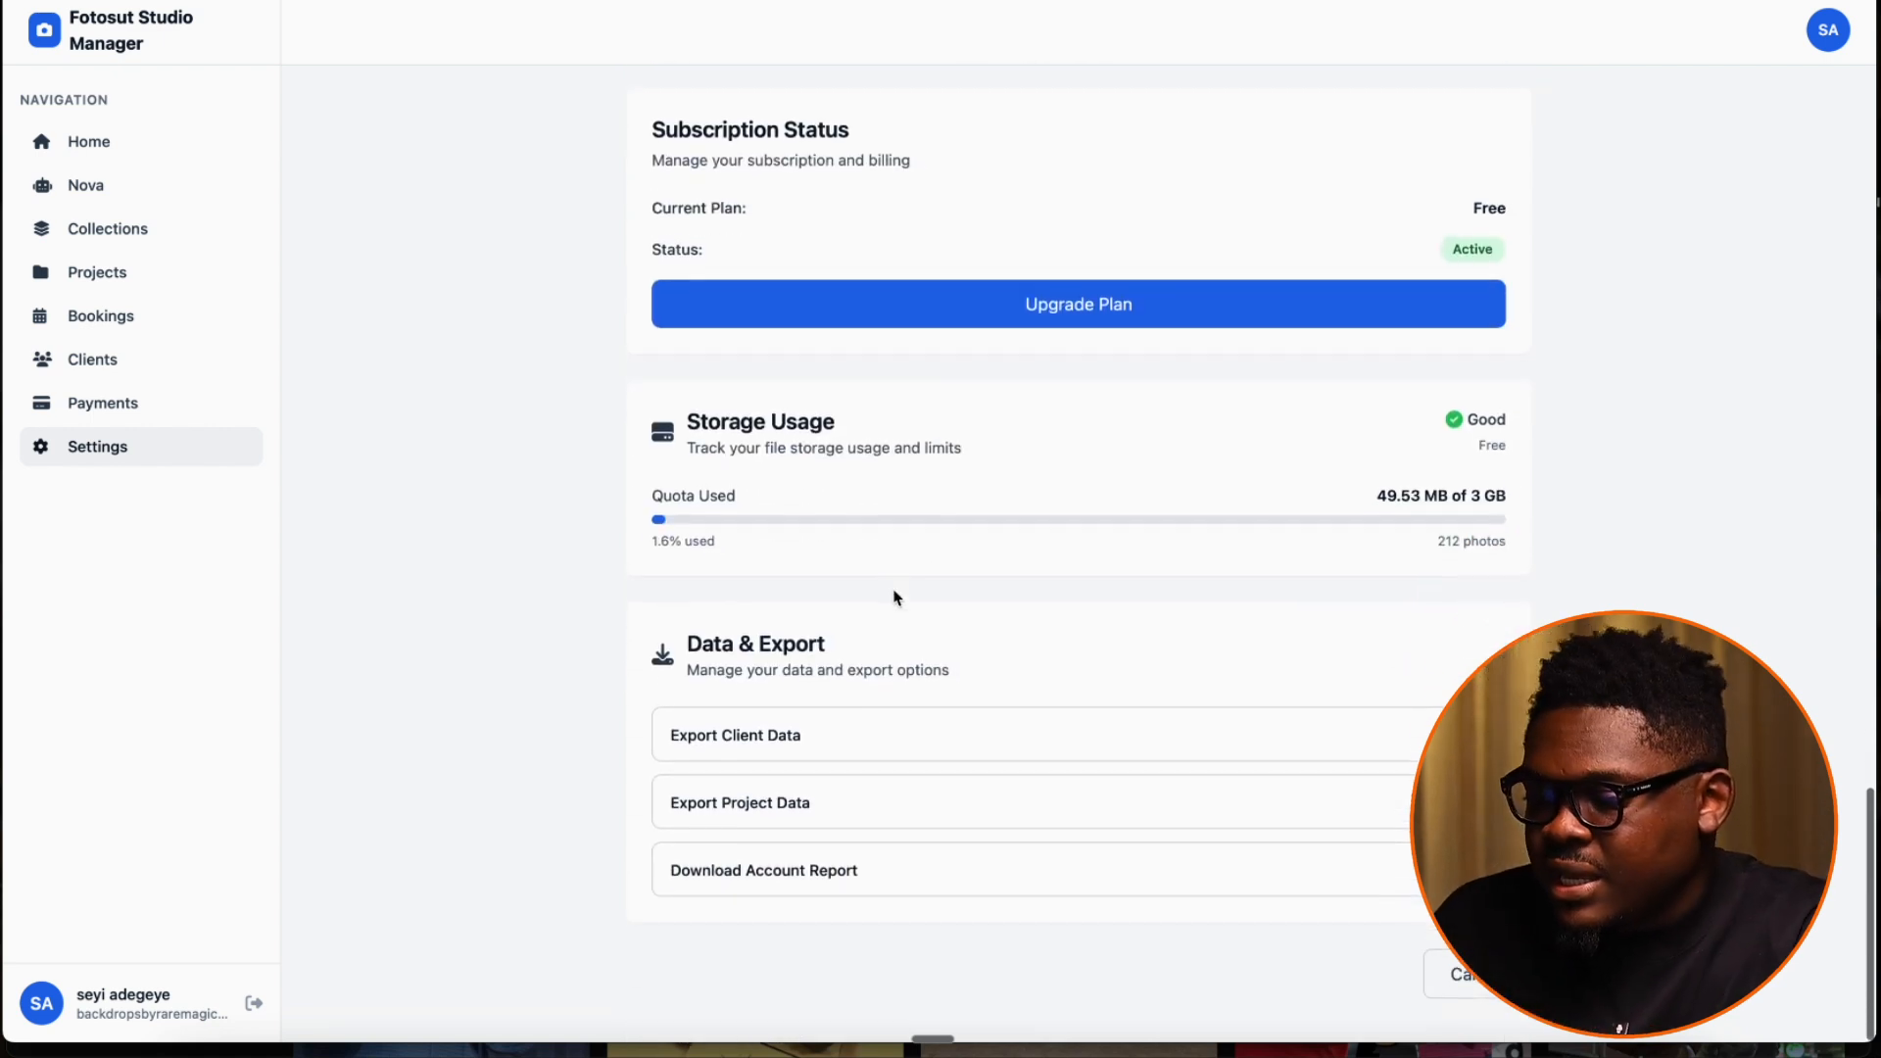